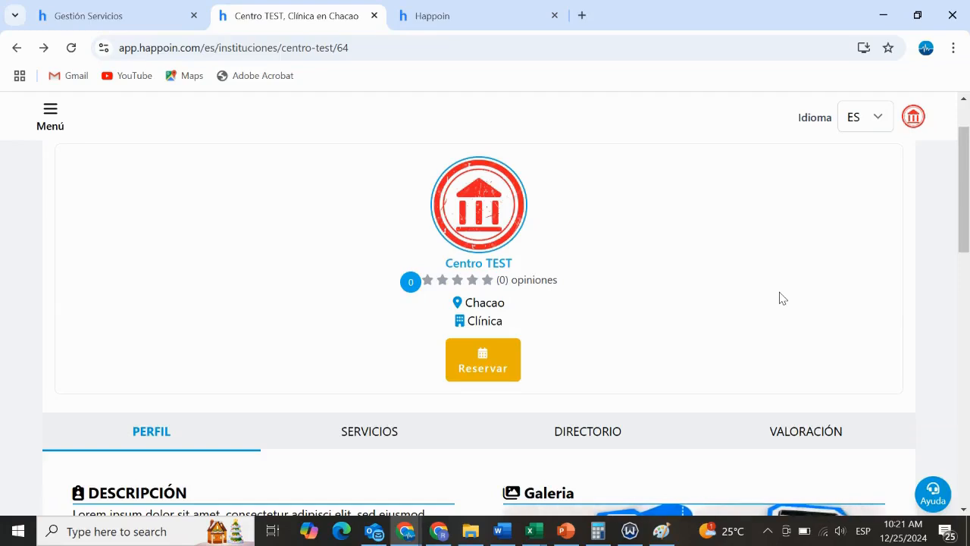
# Review the public profile page of Centro TEST, including its description and gallery
pyautogui.scroll(-6, 782, 298)
pyautogui.scroll(3, 782, 298)
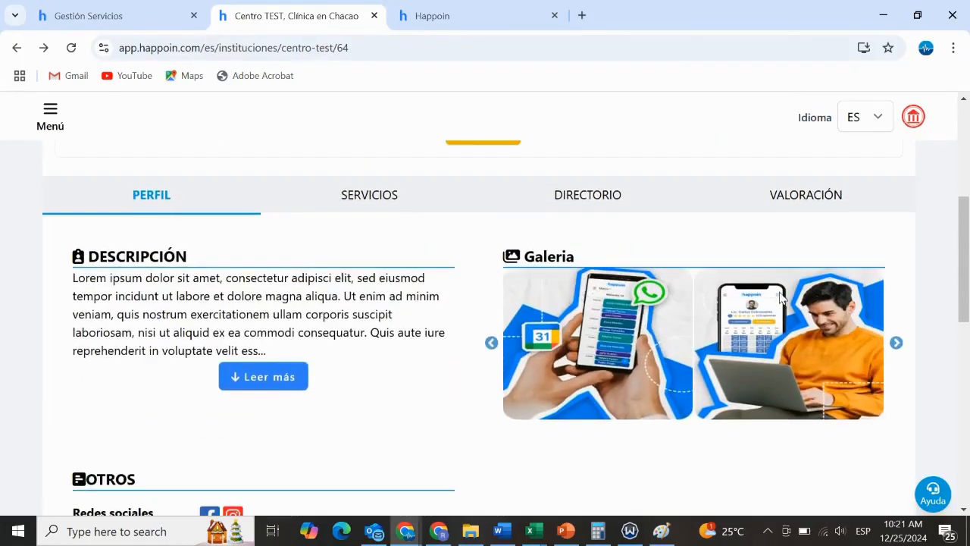
pyautogui.scroll(4, 782, 298)
pyautogui.scroll(-1, 782, 298)
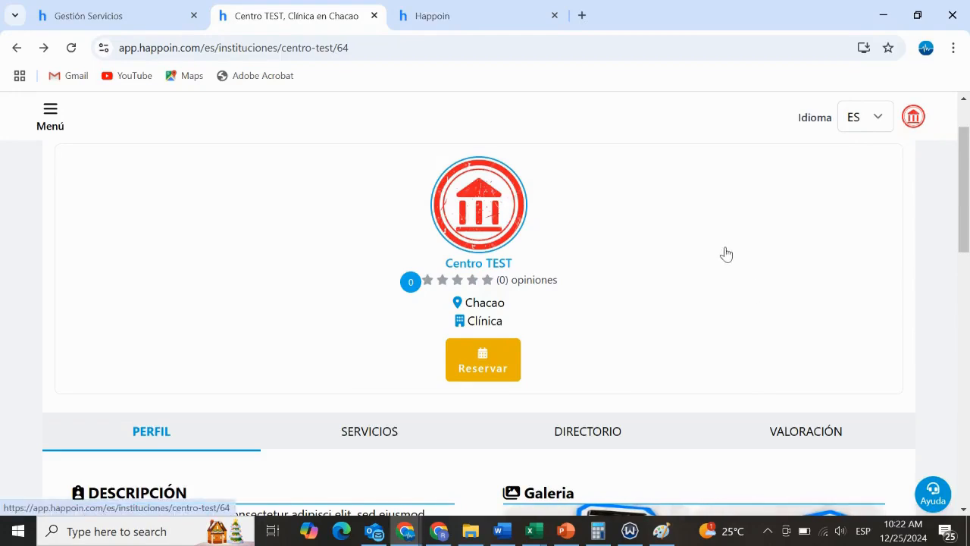
pyautogui.scroll(-3, 709, 258)
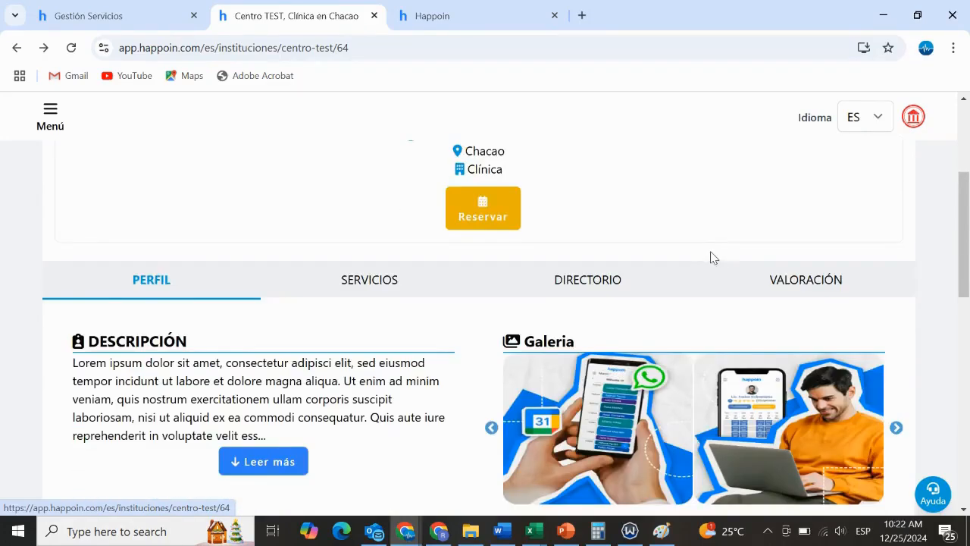
pyautogui.scroll(2, 710, 257)
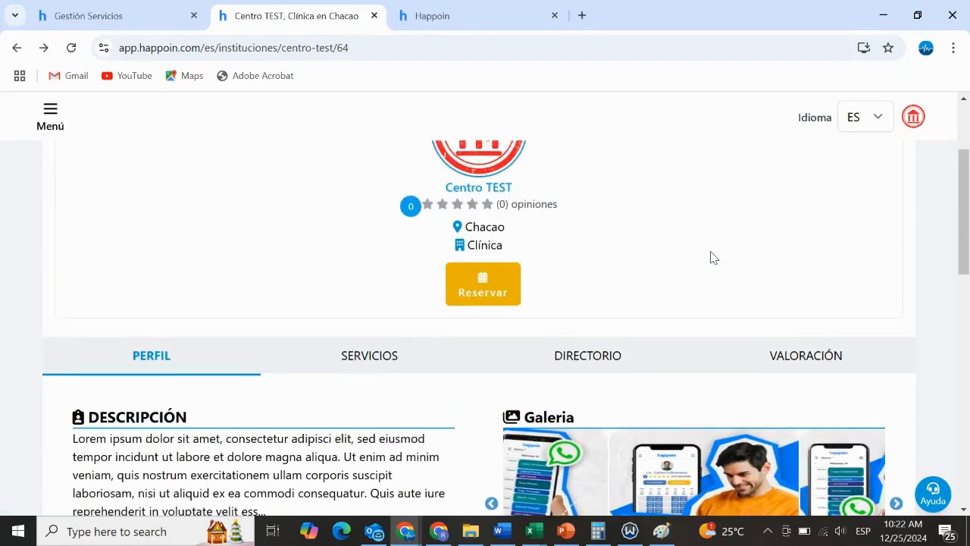
# Show the services offered by Centro TEST and look through the listed services and prices
pyautogui.click(360, 364)
pyautogui.scroll(-7, 364, 303)
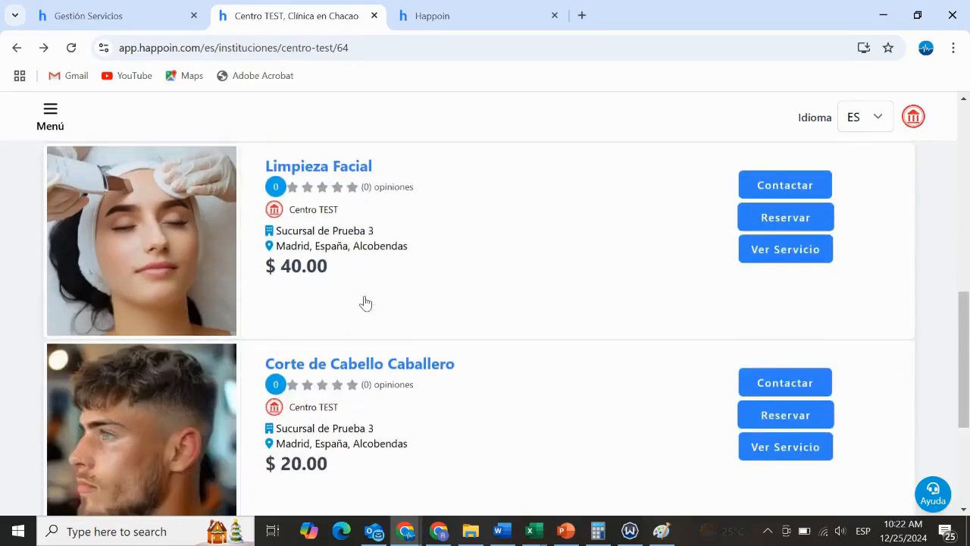
pyautogui.scroll(2, 365, 303)
pyautogui.scroll(-1, 367, 305)
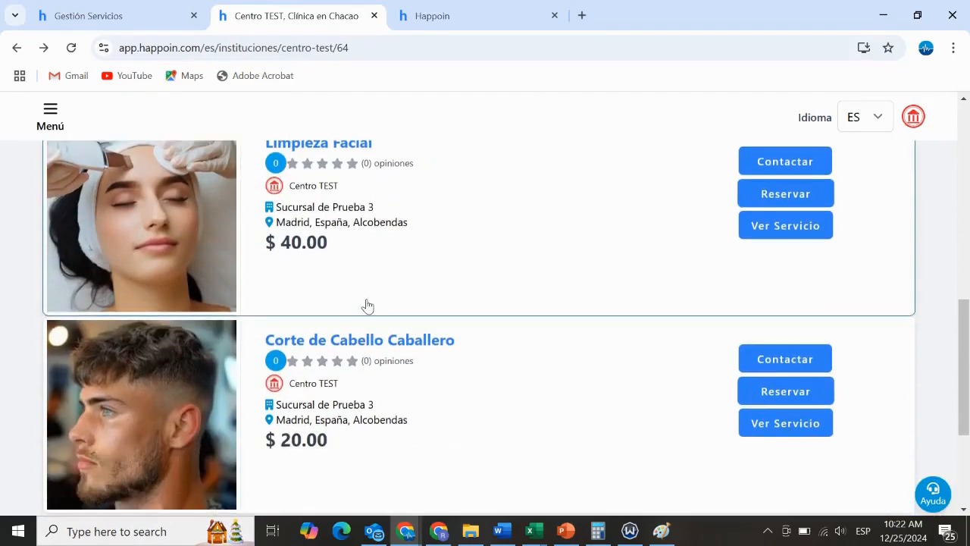
pyautogui.scroll(1, 368, 306)
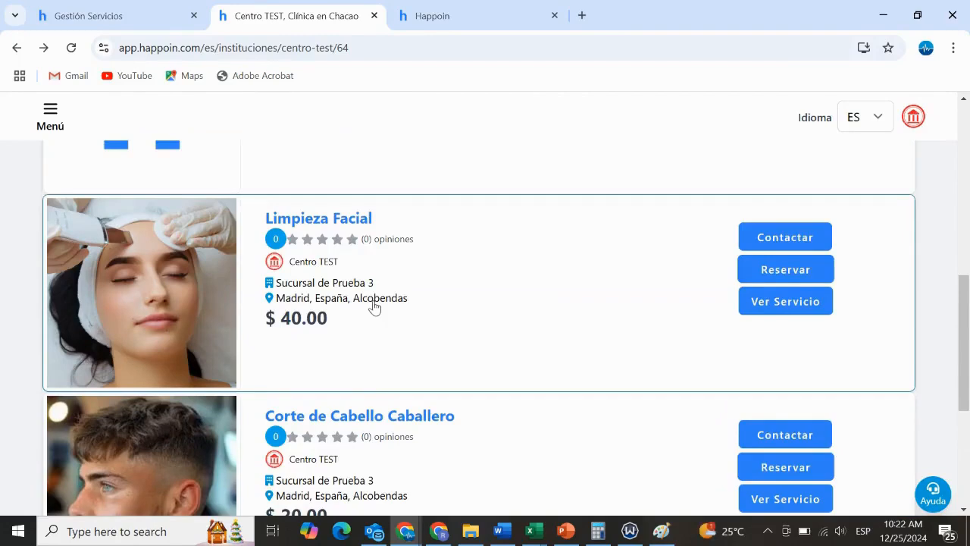
pyautogui.scroll(6, 374, 307)
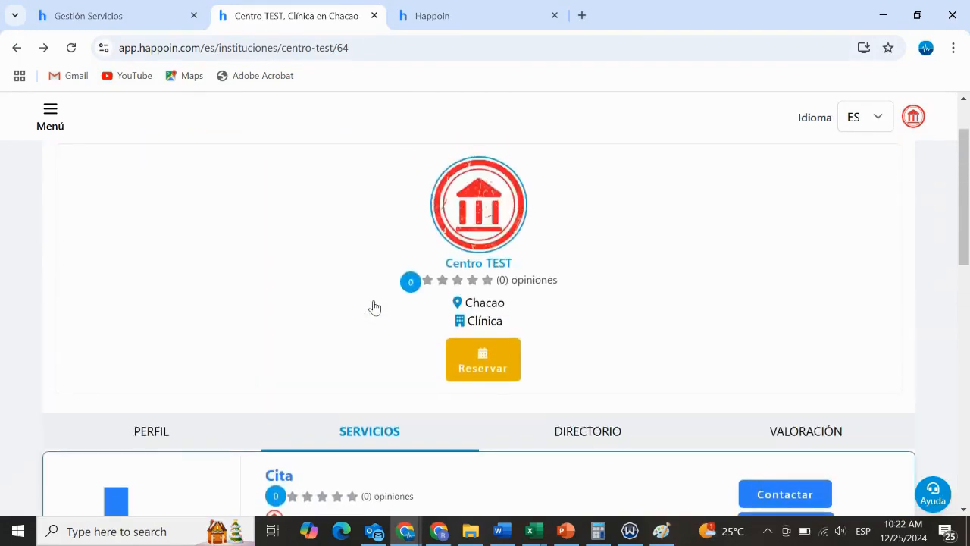
# Start a booking with Centro TEST and select the professional listed as Comercial, Esteticista, Médico
pyautogui.scroll(1, 374, 307)
pyautogui.click(494, 442)
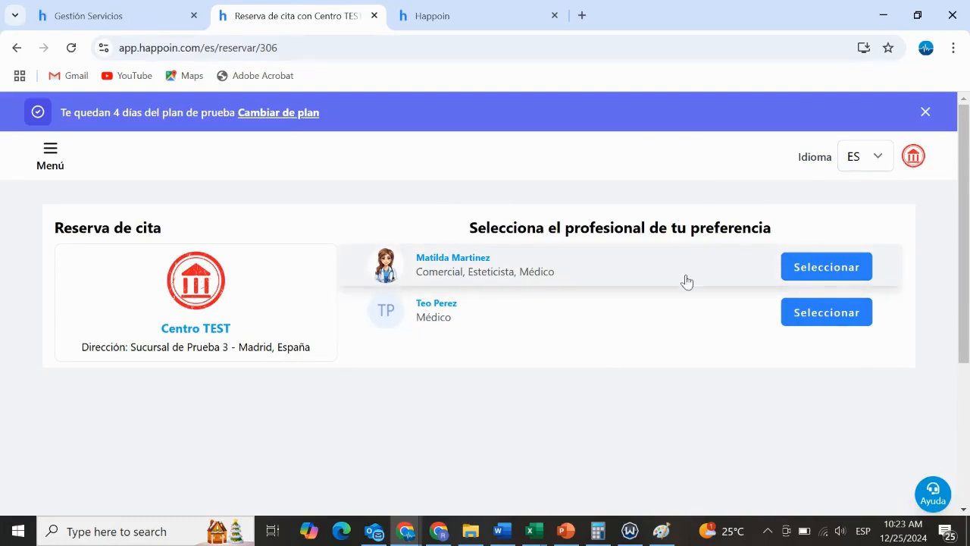
pyautogui.click(824, 273)
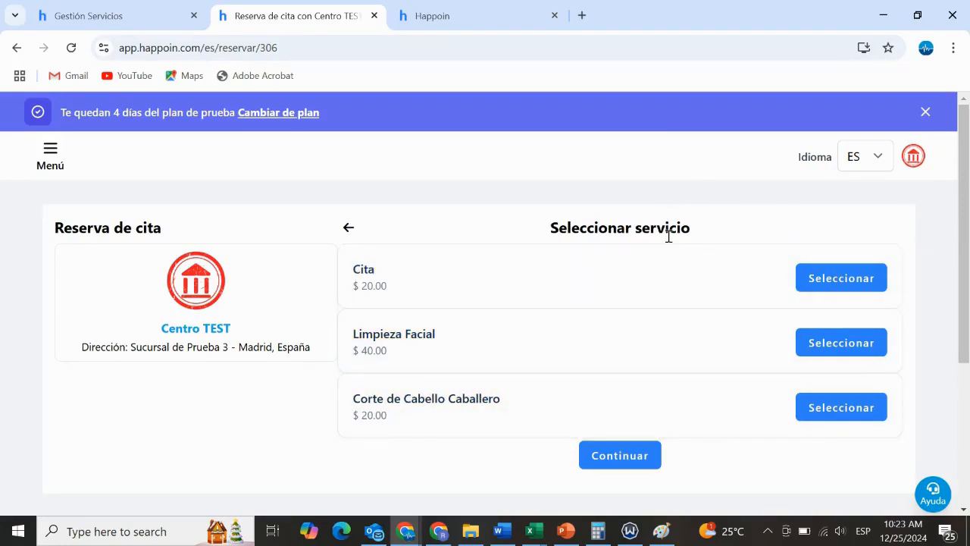
# Select the Limpieza Facial service for the booking and continue to the date and time selection
pyautogui.scroll(-1, 667, 234)
pyautogui.scroll(1, 663, 238)
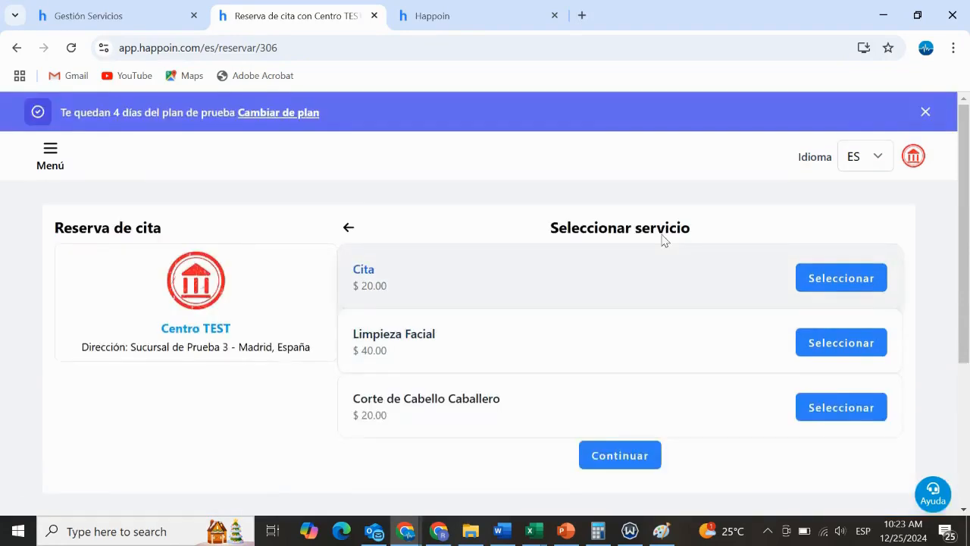
pyautogui.click(842, 348)
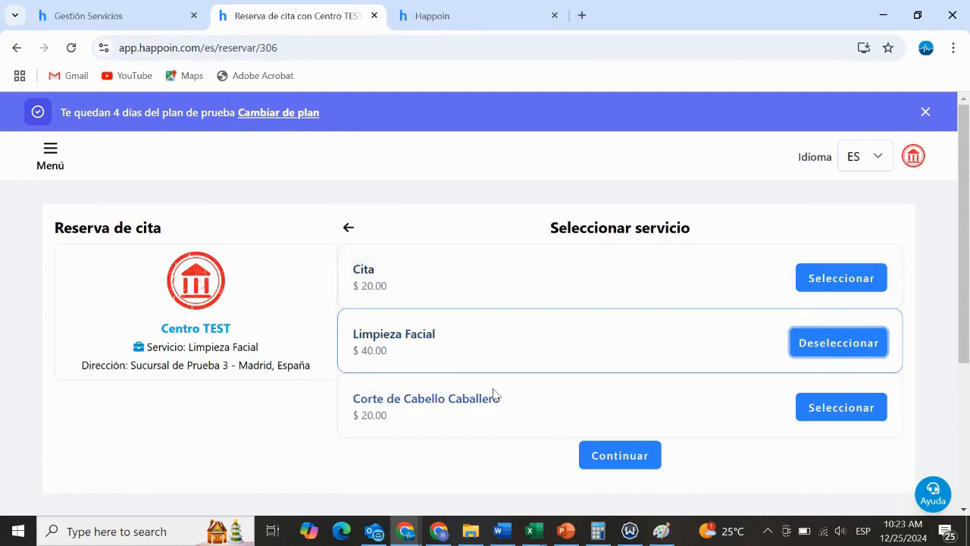
pyautogui.scroll(-1, 596, 291)
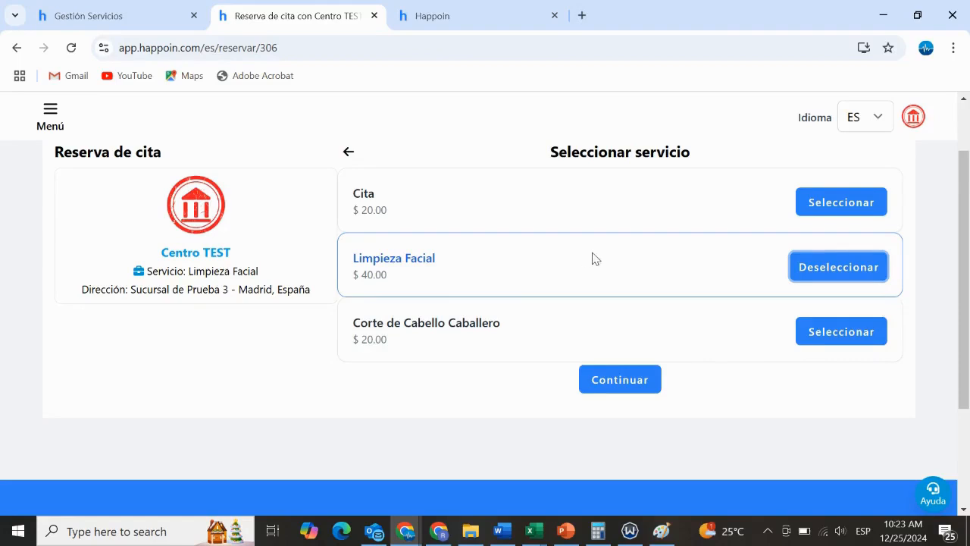
pyautogui.scroll(1, 591, 256)
pyautogui.click(597, 452)
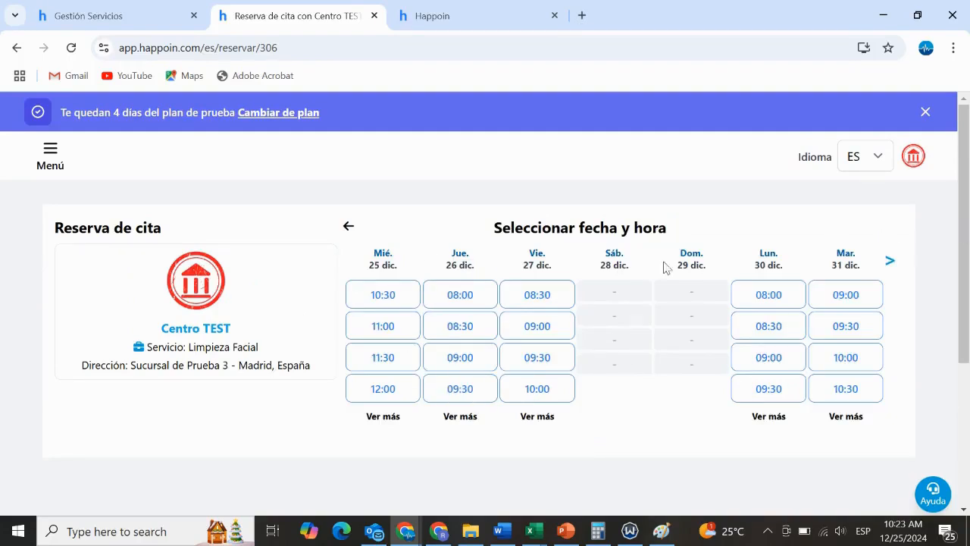
# Choose the 08:00 slot on Monday 30 December and enter the client's first and last name
pyautogui.scroll(-1, 687, 230)
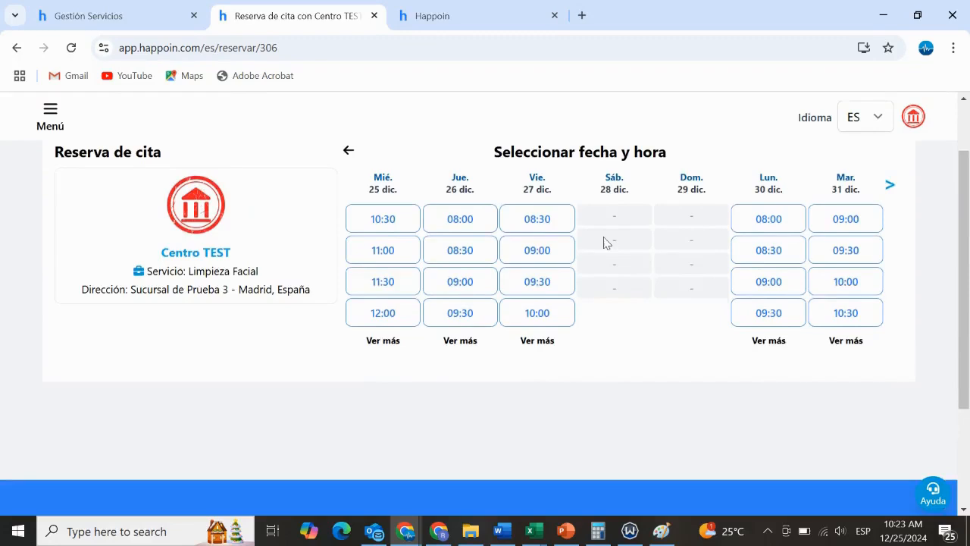
pyautogui.click(769, 219)
pyautogui.moveTo(453, 267); pyautogui.dragTo(341, 269)
pyautogui.write('Cliente')
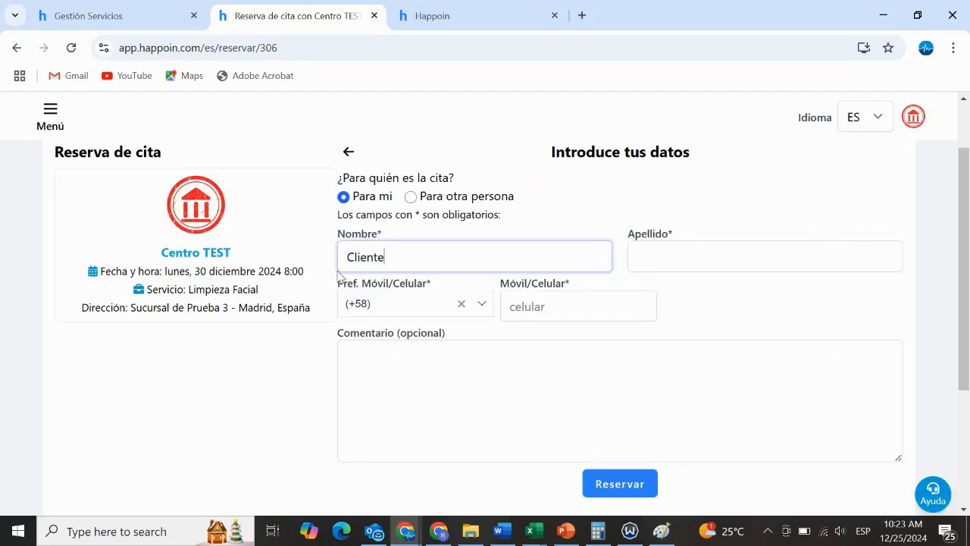
pyautogui.press('Tab')
pyautogui.write('Prueba')
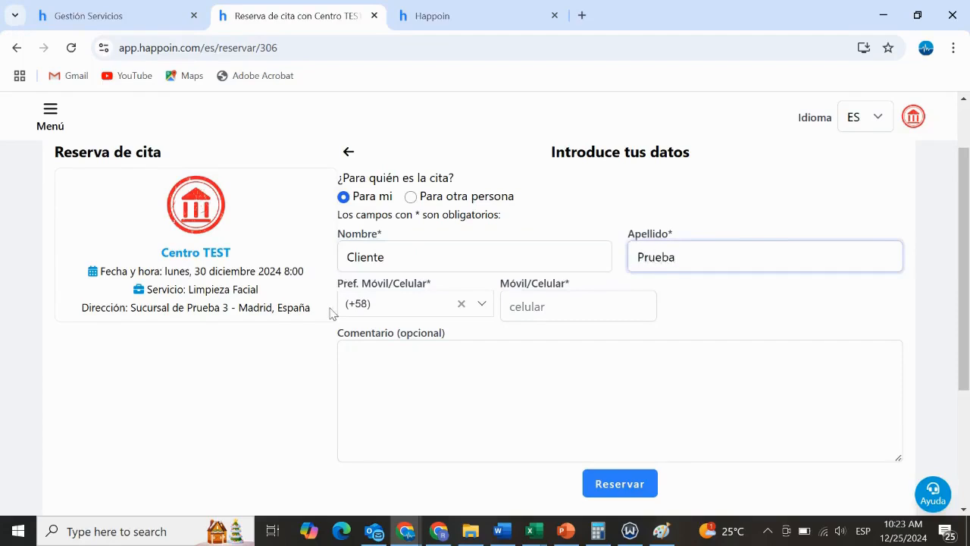
# Set the mobile prefix to +34 and enter the client's mobile number
pyautogui.click(461, 303)
pyautogui.click(399, 304)
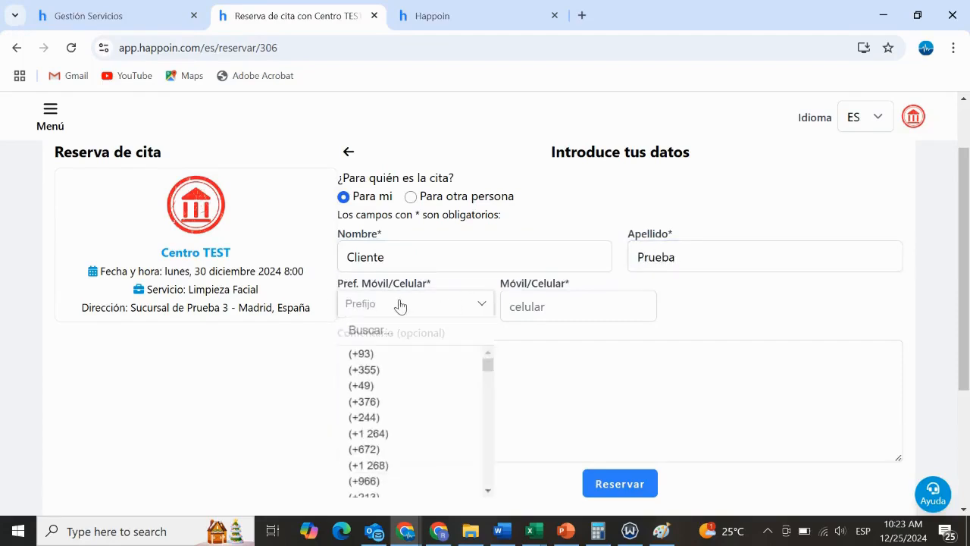
pyautogui.write('34')
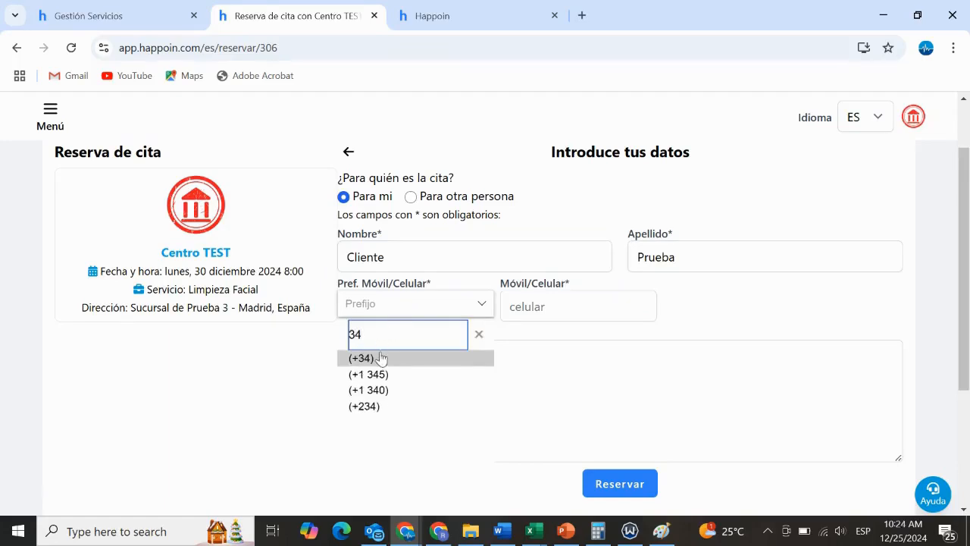
pyautogui.click(381, 359)
pyautogui.click(561, 305)
pyautogui.write('12345678')
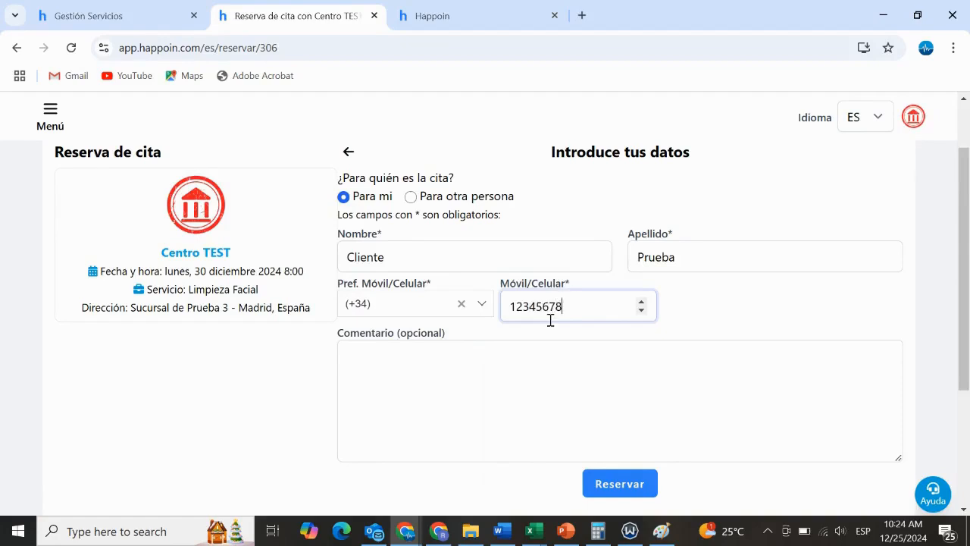
# Add the comment "prueba" and submit the reservation
pyautogui.click(513, 375)
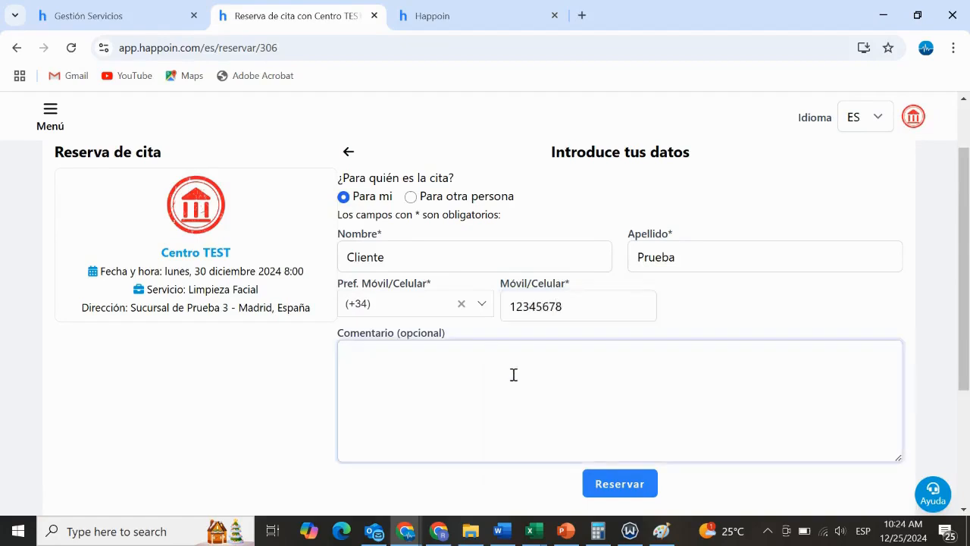
pyautogui.write('prueba')
pyautogui.click(632, 491)
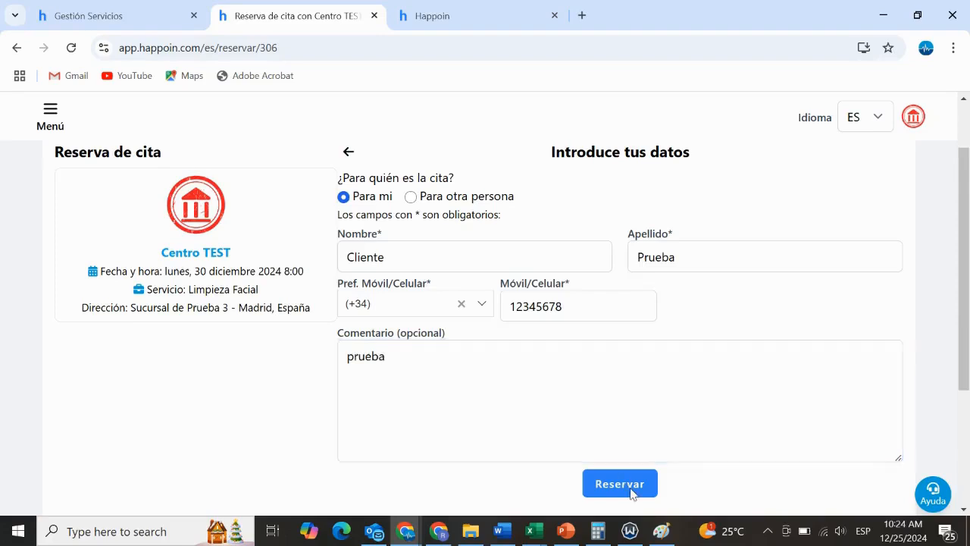
pyautogui.scroll(-1, 645, 461)
pyautogui.click(617, 409)
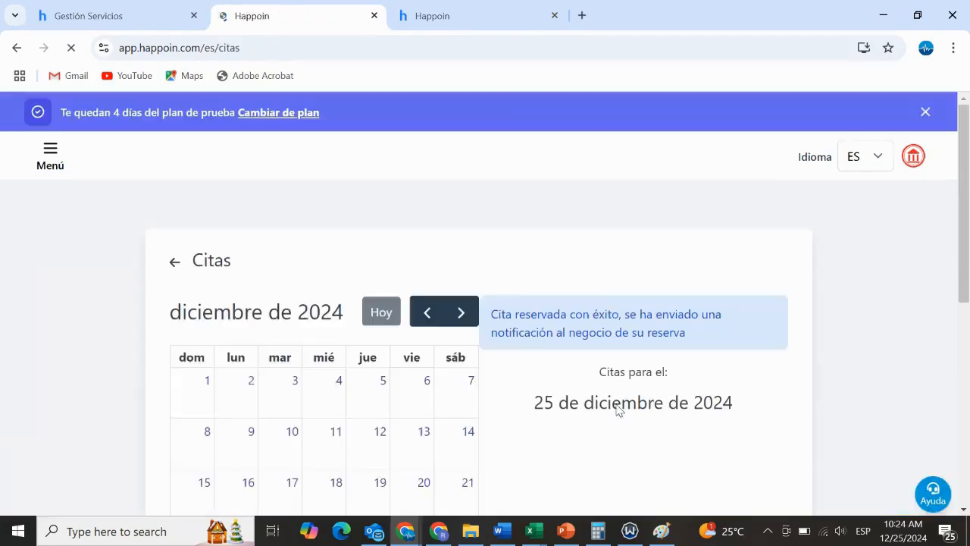
# Check the client's December 2024 appointment calendar, and show 30 December 2024 in the business's appointment management calendar
pyautogui.scroll(-3, 641, 319)
pyautogui.scroll(1, 641, 318)
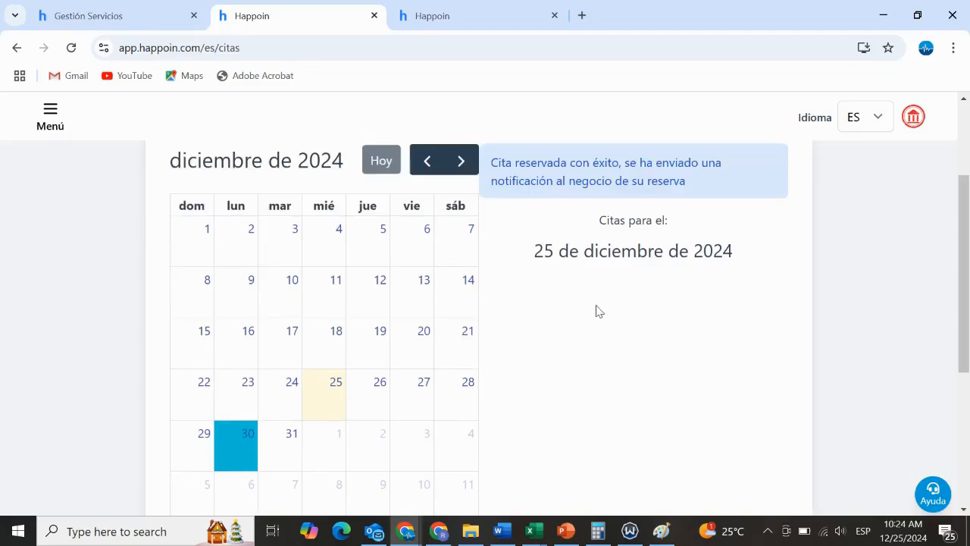
pyautogui.scroll(-1, 596, 311)
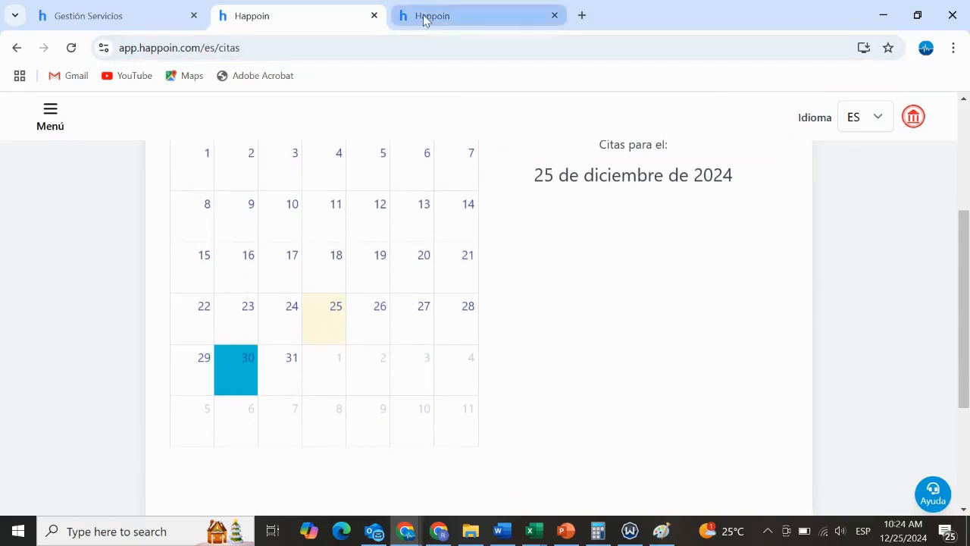
pyautogui.click(423, 20)
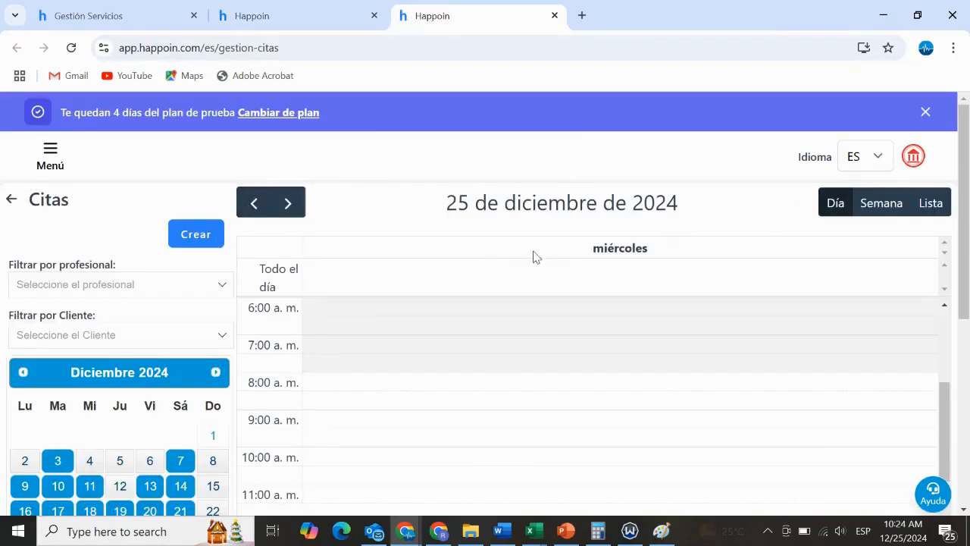
pyautogui.click(294, 206)
pyautogui.click(295, 209)
pyautogui.click(295, 208)
pyautogui.click(295, 209)
pyautogui.click(295, 208)
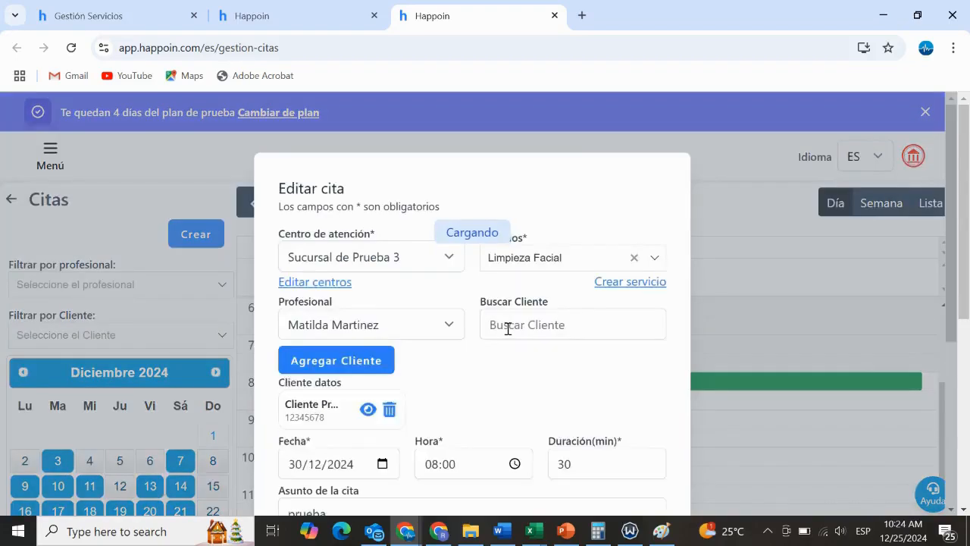
# Review the details of the 08:00 Limpieza Facial appointment on 30 December and close its edit form
pyautogui.scroll(-1, 509, 338)
pyautogui.scroll(-1, 502, 274)
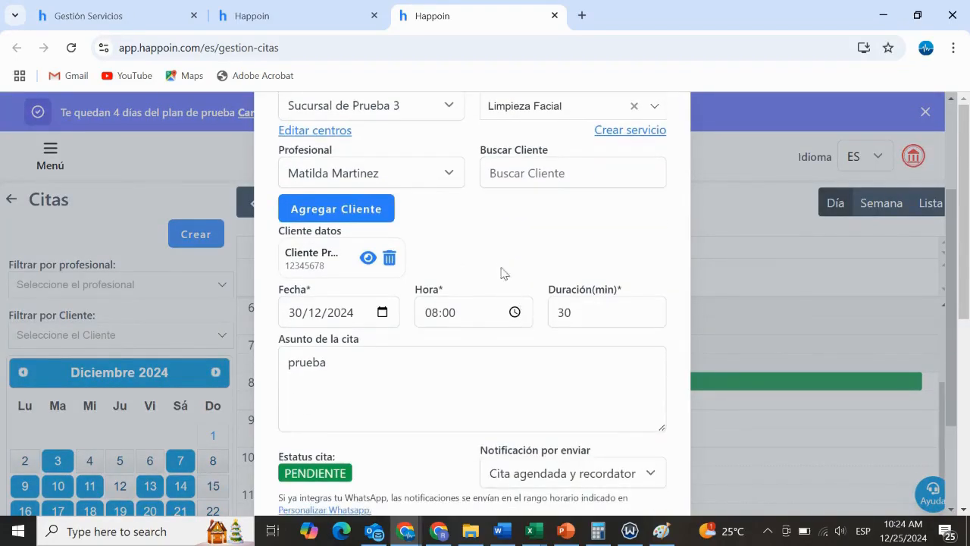
pyautogui.scroll(1, 501, 267)
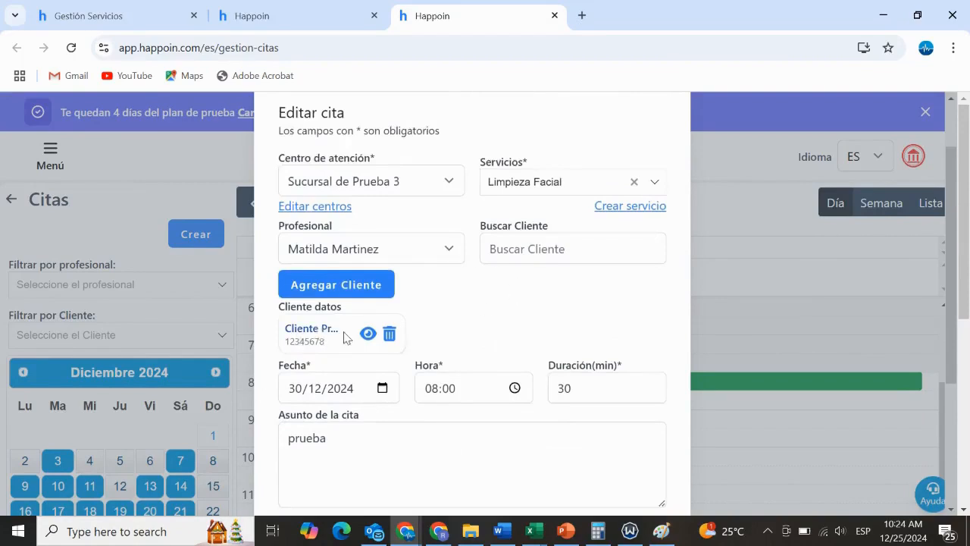
pyautogui.click(724, 221)
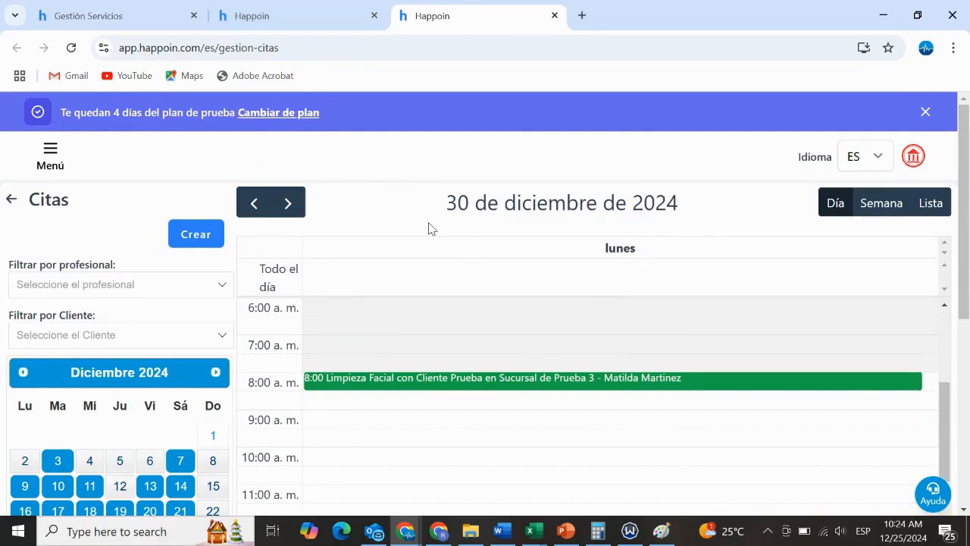
# Go to the business's service management page and review the status, address and price of each service
pyautogui.click(51, 152)
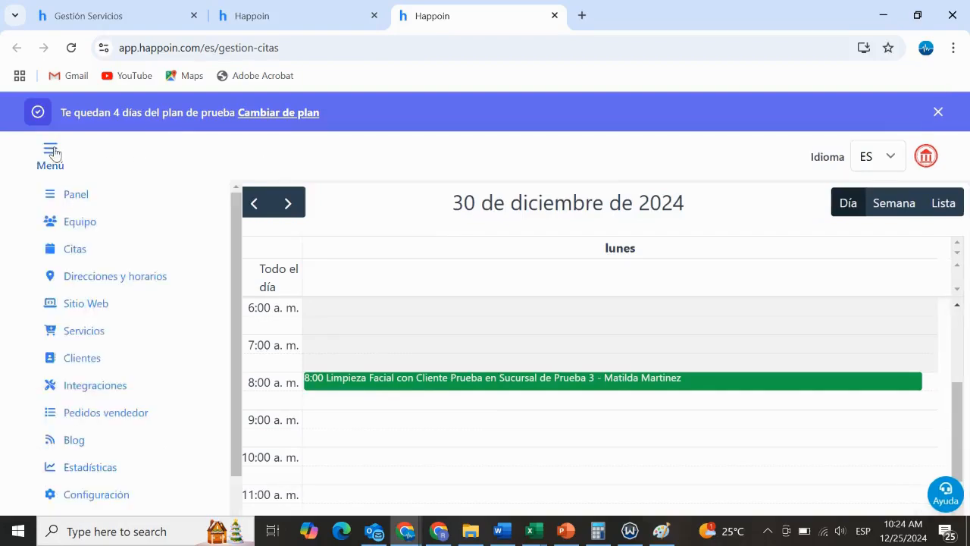
pyautogui.click(83, 335)
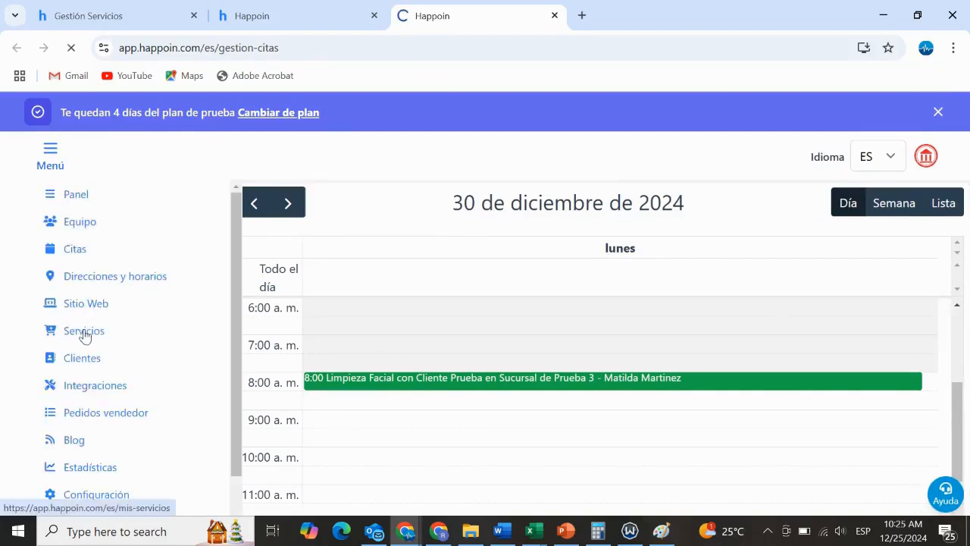
pyautogui.scroll(-2, 223, 250)
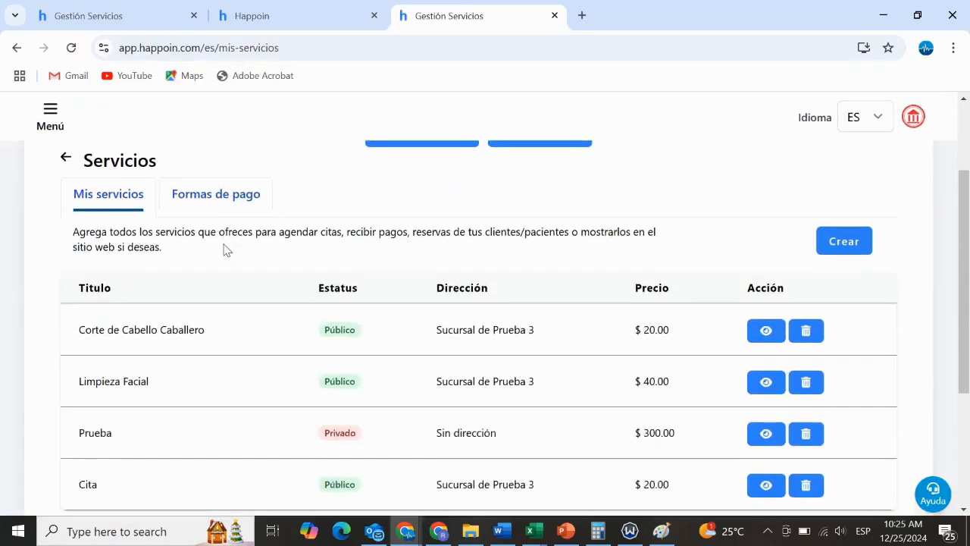
pyautogui.scroll(-2, 224, 250)
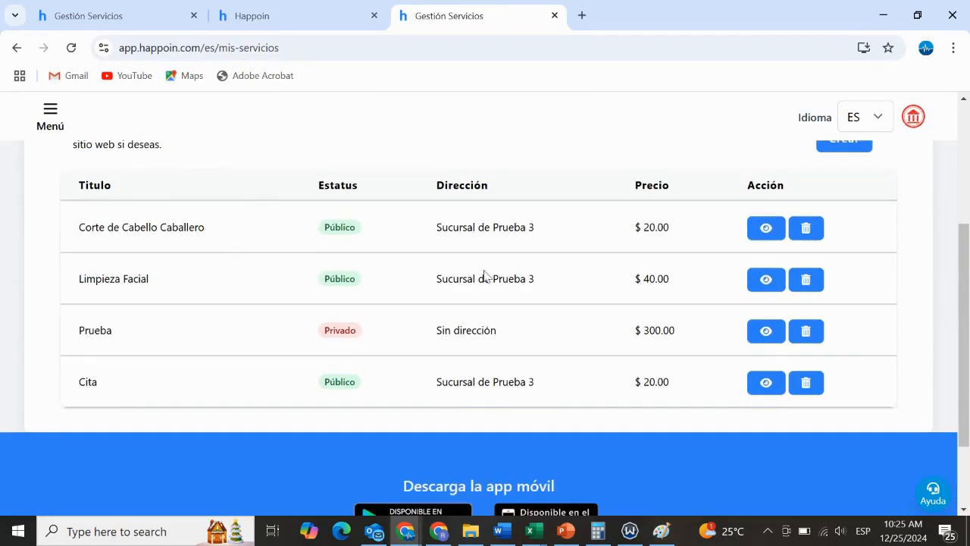
pyautogui.scroll(1, 485, 275)
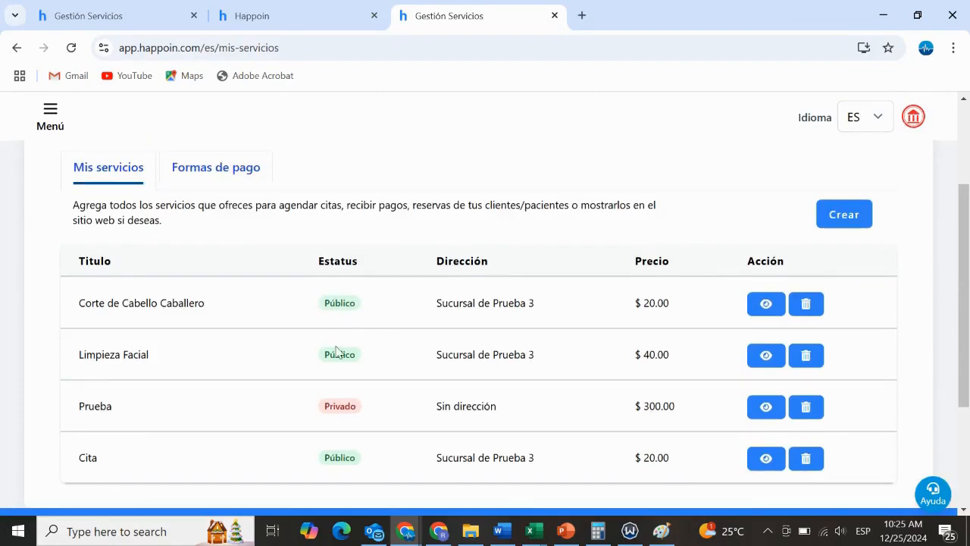
pyautogui.scroll(-1, 341, 343)
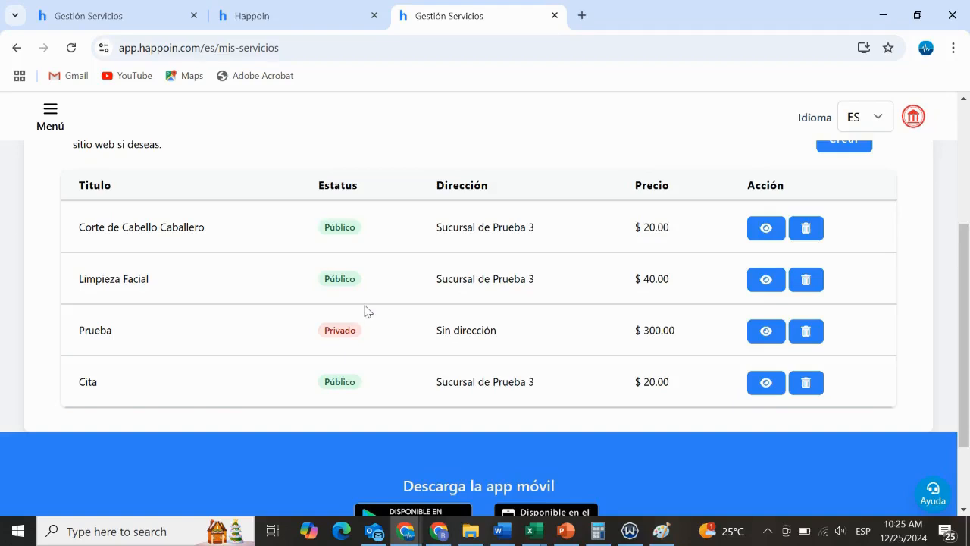
pyautogui.scroll(1, 364, 310)
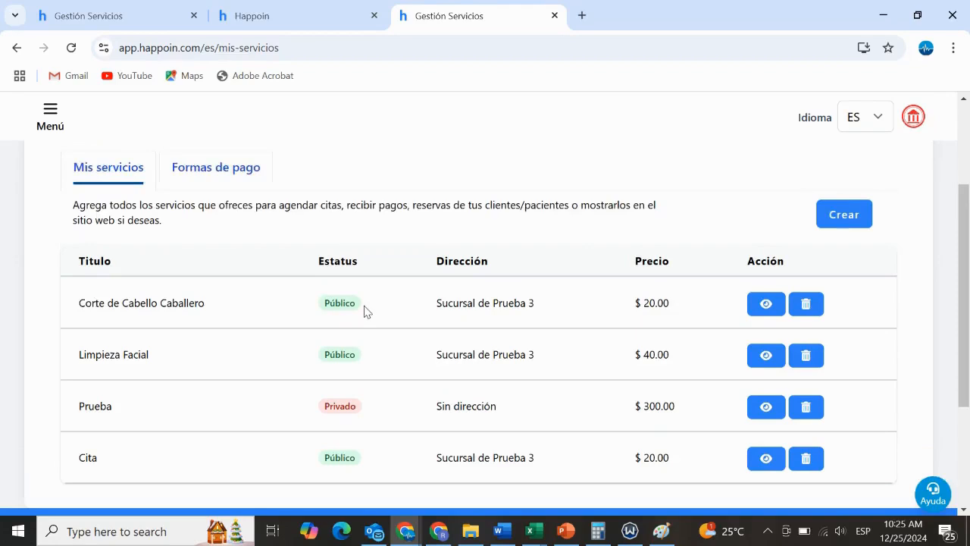
pyautogui.scroll(-1, 363, 312)
pyautogui.scroll(1, 364, 315)
pyautogui.scroll(1, 417, 309)
pyautogui.scroll(-1, 418, 309)
# Start creating a service titled "Servico Ejemplo" with a duration of 30 minutes
pyautogui.click(864, 218)
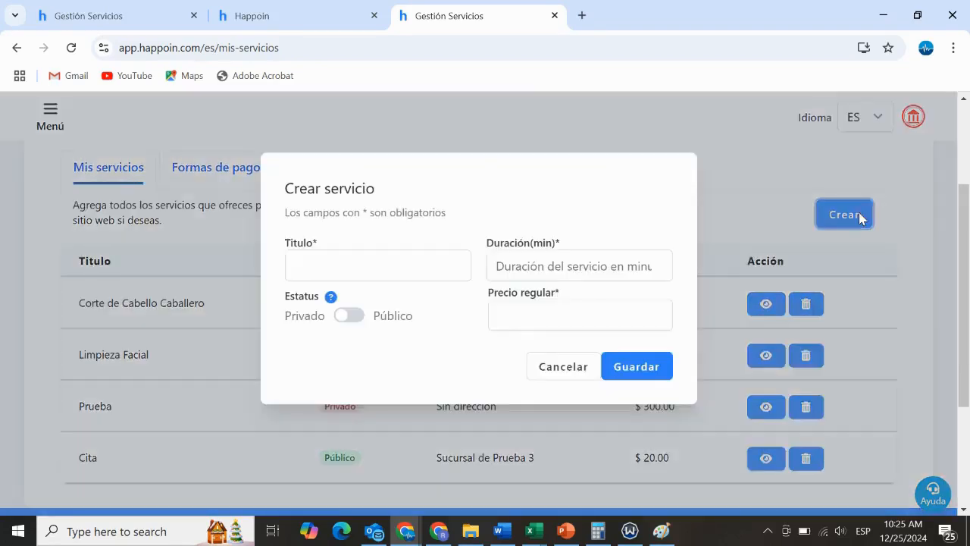
pyautogui.click(356, 267)
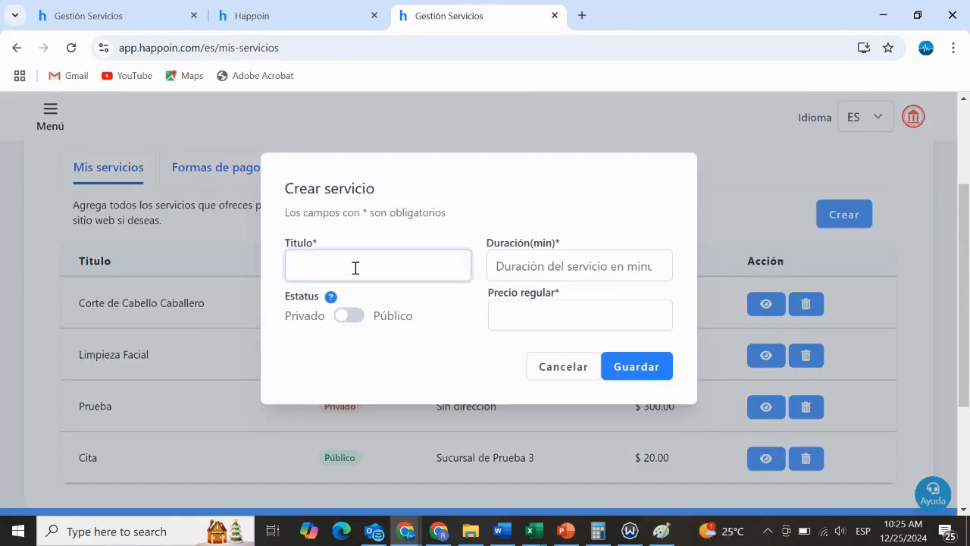
pyautogui.write('Servico Ejemplo')
pyautogui.click(523, 275)
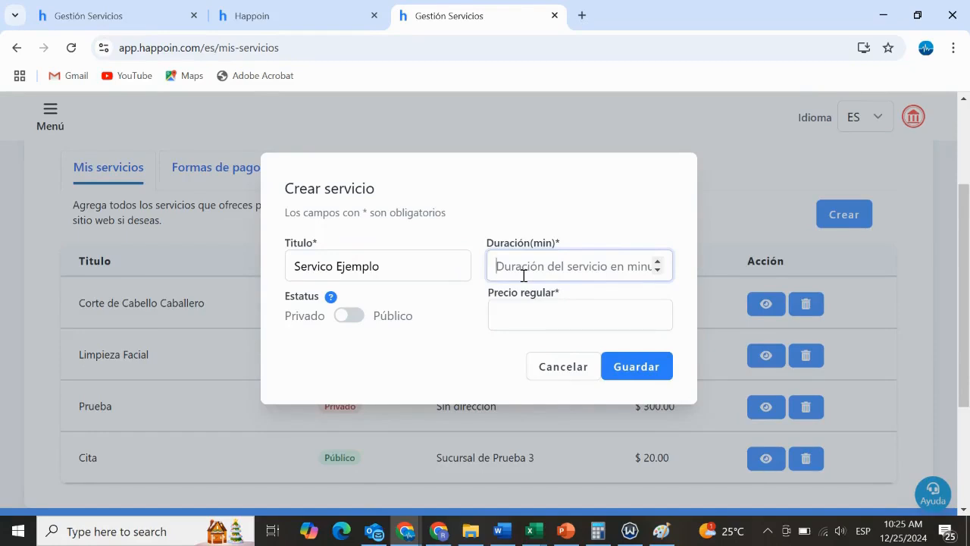
pyautogui.write('30')
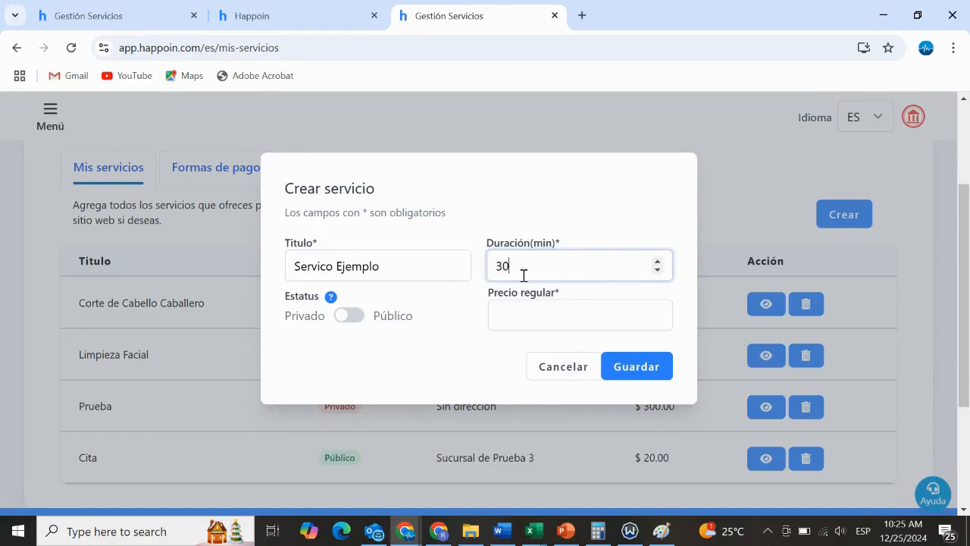
# Make the service public, offer online payment and allow web reservations, leaving simultaneous reservations disabled
pyautogui.click(350, 316)
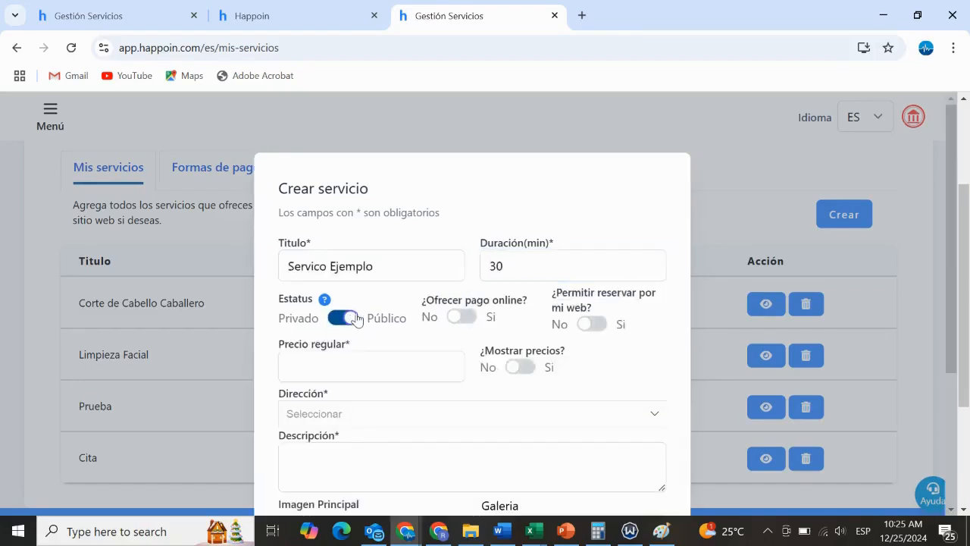
pyautogui.scroll(-2, 447, 331)
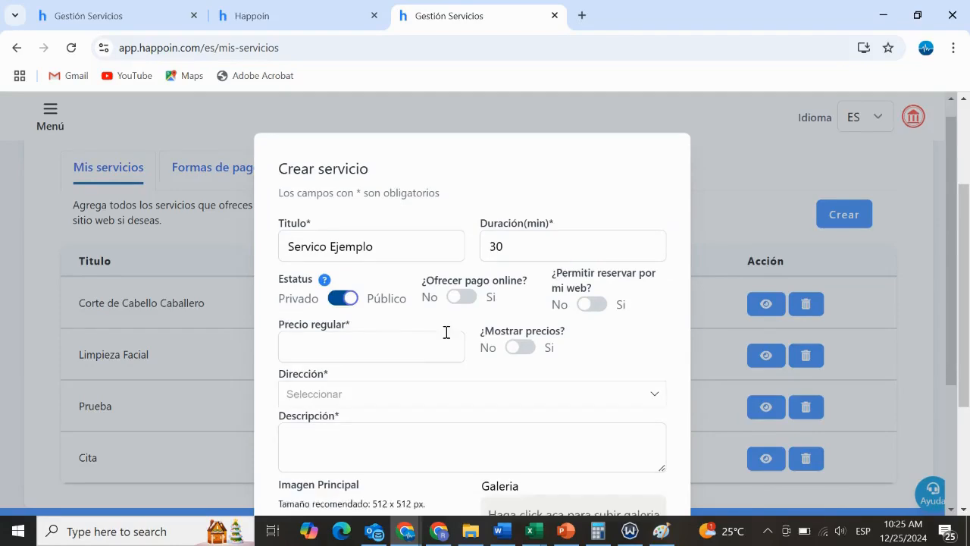
pyautogui.scroll(1, 447, 334)
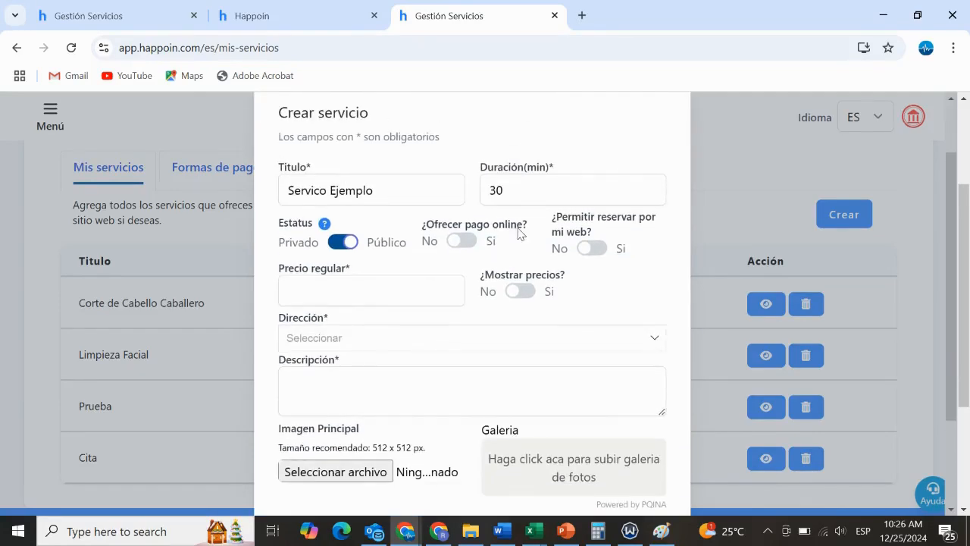
pyautogui.click(464, 241)
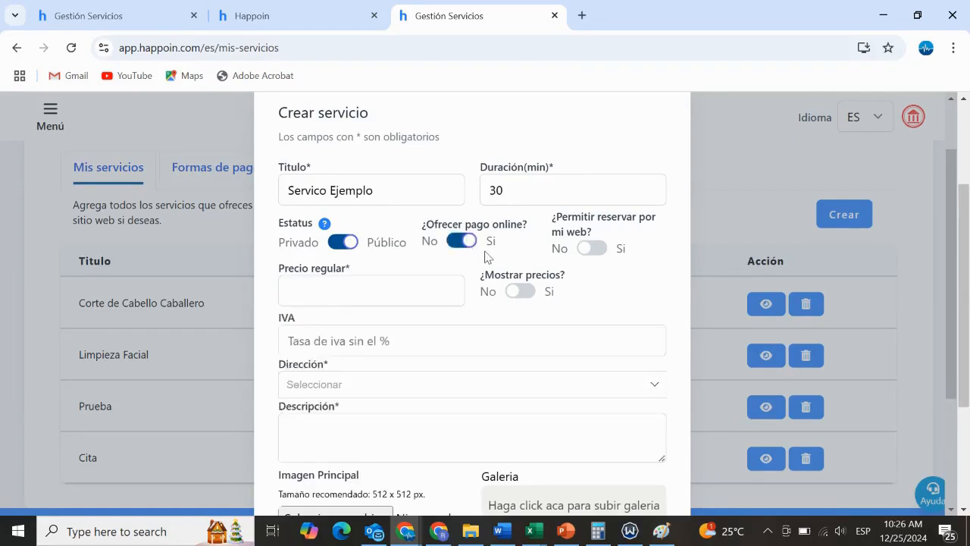
pyautogui.click(594, 248)
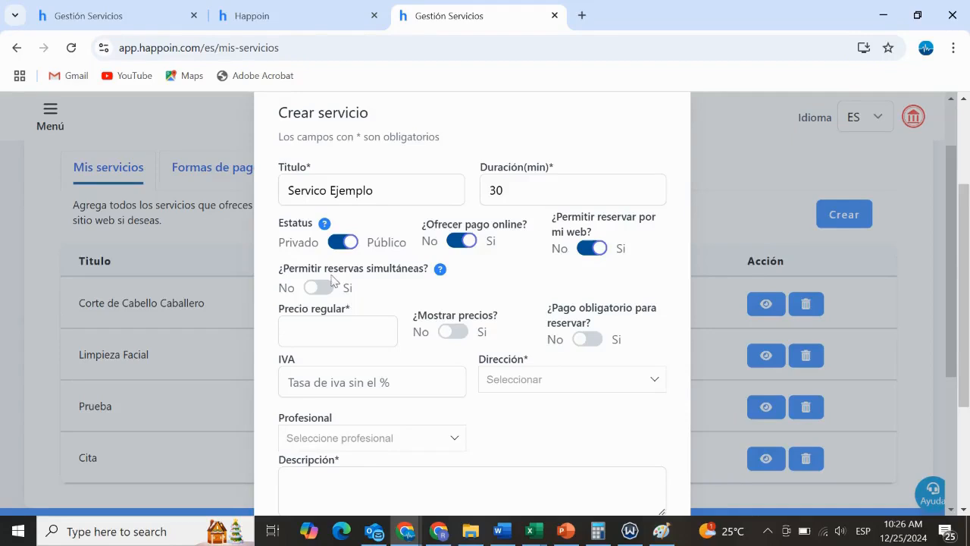
pyautogui.click(327, 294)
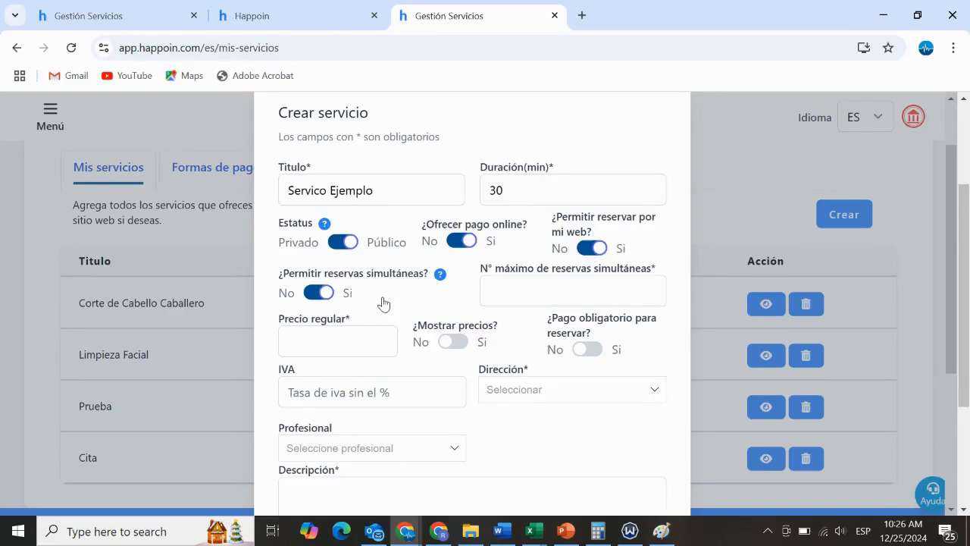
pyautogui.click(317, 293)
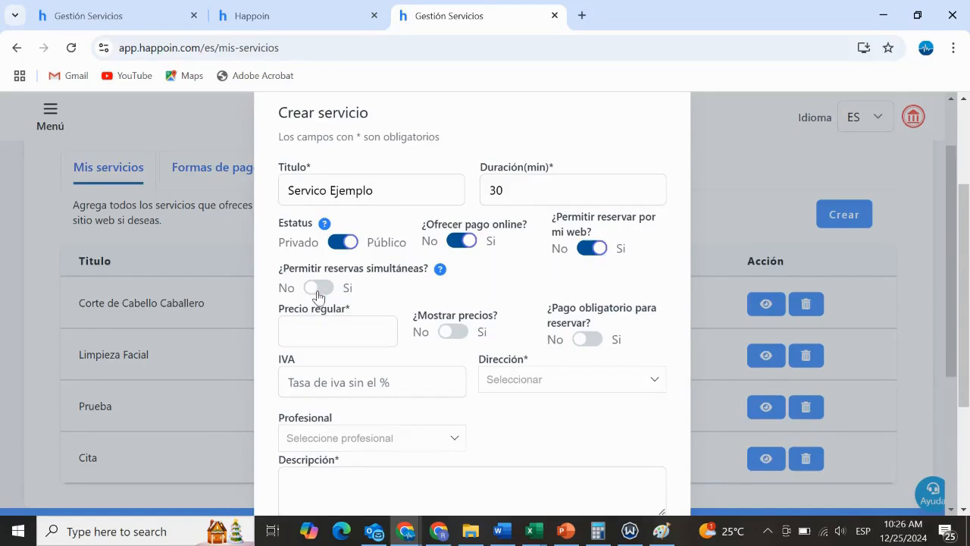
# Set the service's regular price to 40 and enable showing prices
pyautogui.click(341, 338)
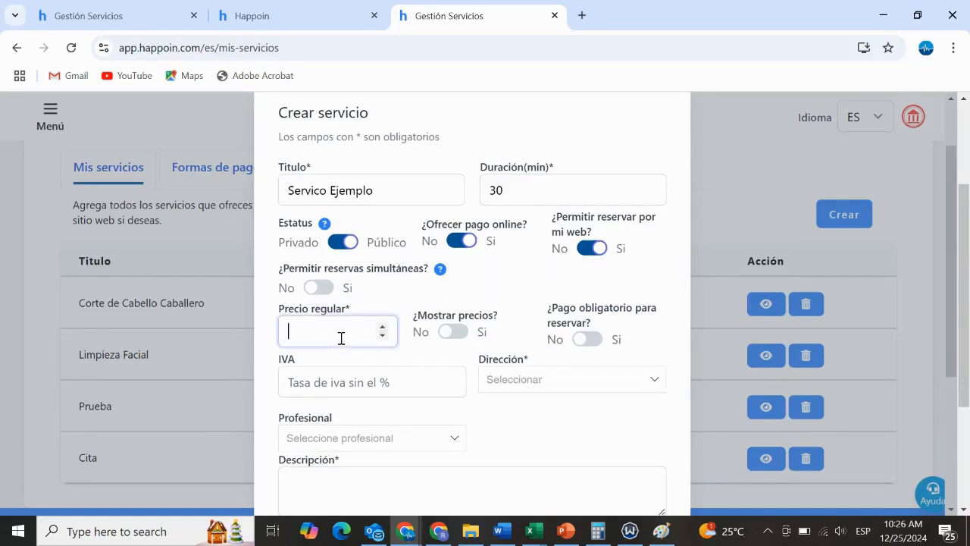
pyautogui.write('40')
pyautogui.click(455, 333)
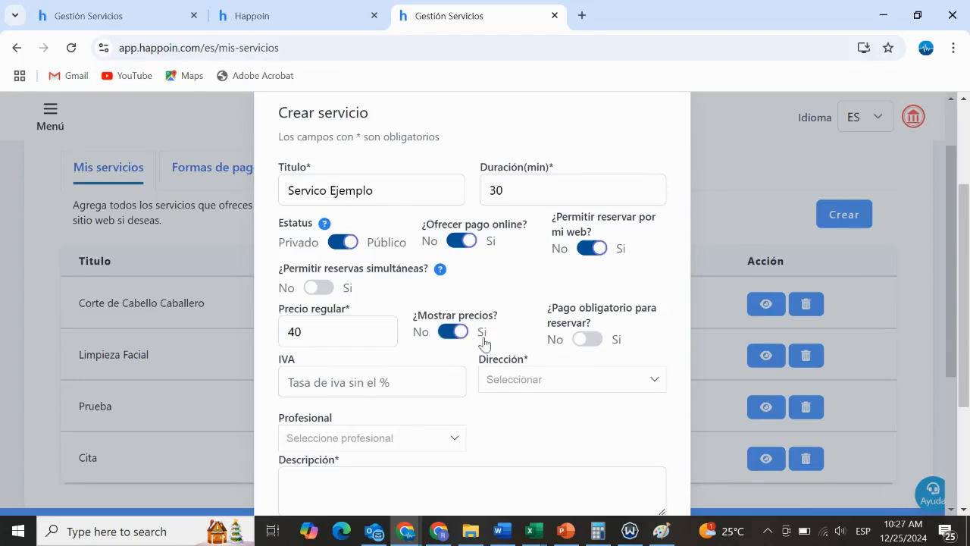
# Set the service's address to Sucursal de Prueba 2 and assign both available professionals to it
pyautogui.scroll(-1, 563, 326)
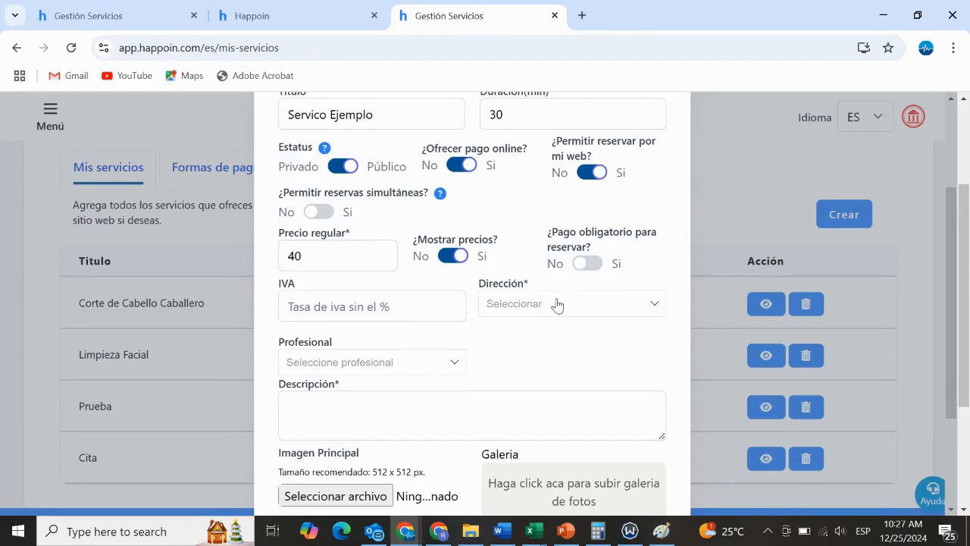
pyautogui.click(598, 305)
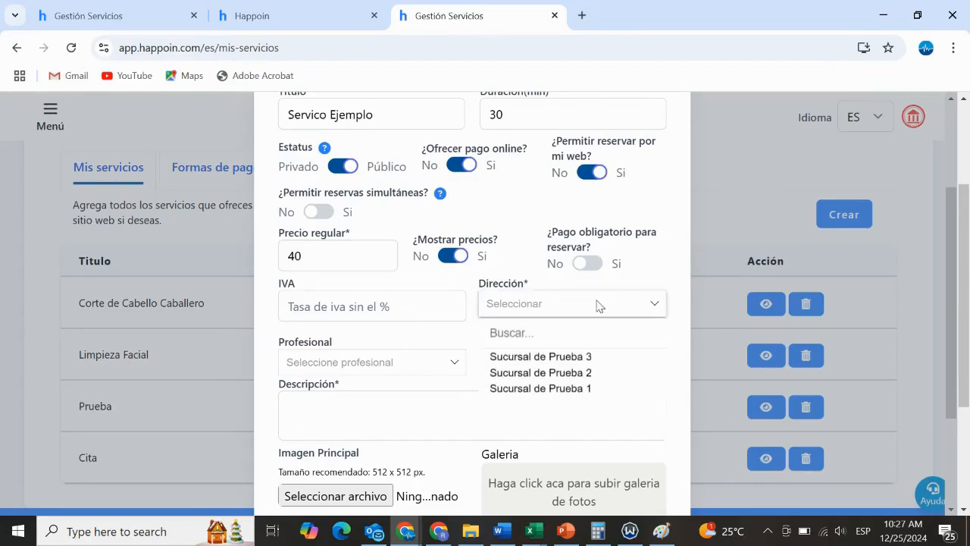
pyautogui.click(541, 376)
pyautogui.scroll(-2, 540, 374)
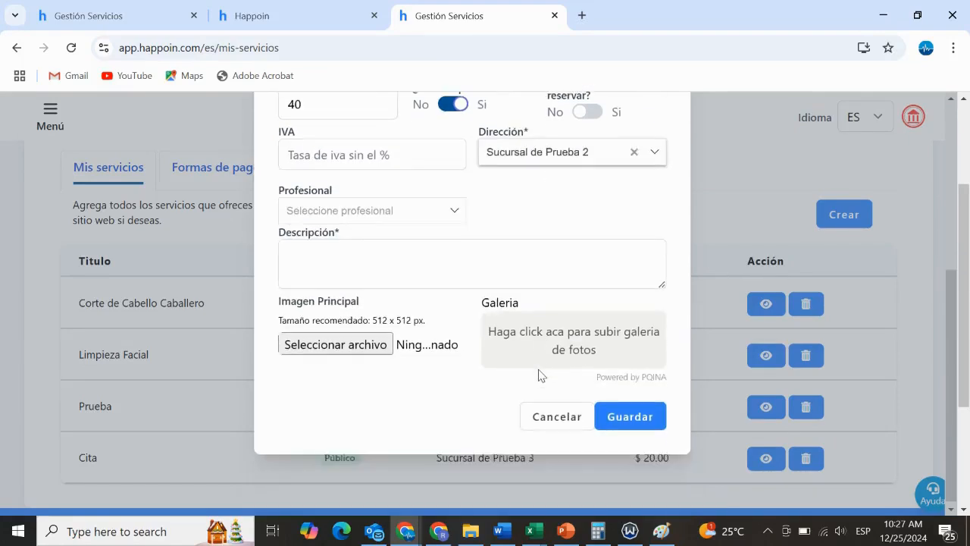
pyautogui.scroll(3, 493, 238)
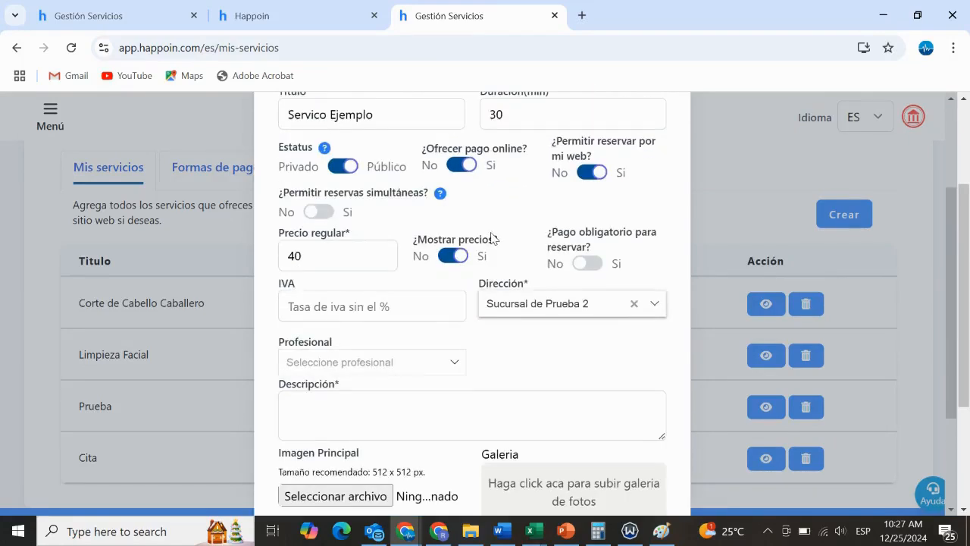
pyautogui.scroll(-2, 491, 234)
pyautogui.click(457, 295)
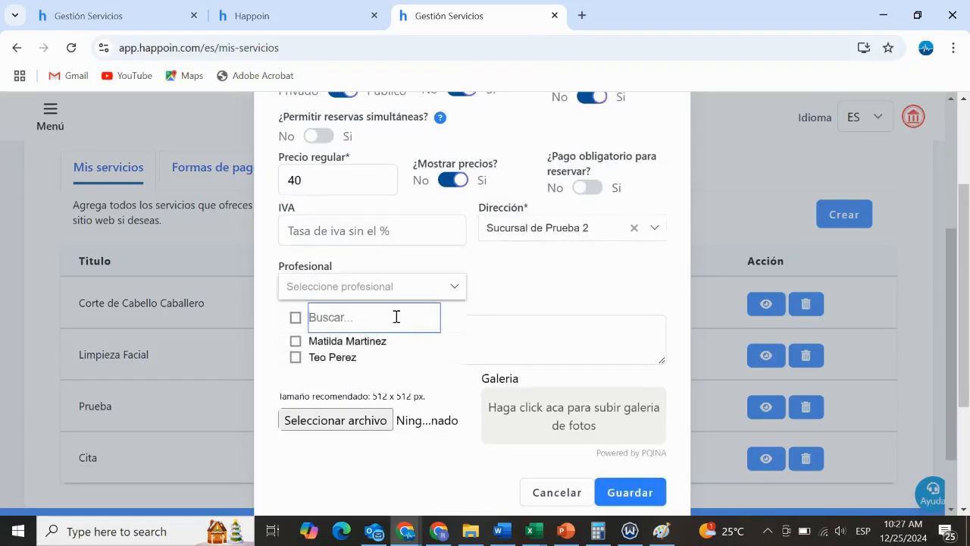
pyautogui.click(296, 343)
pyautogui.click(295, 357)
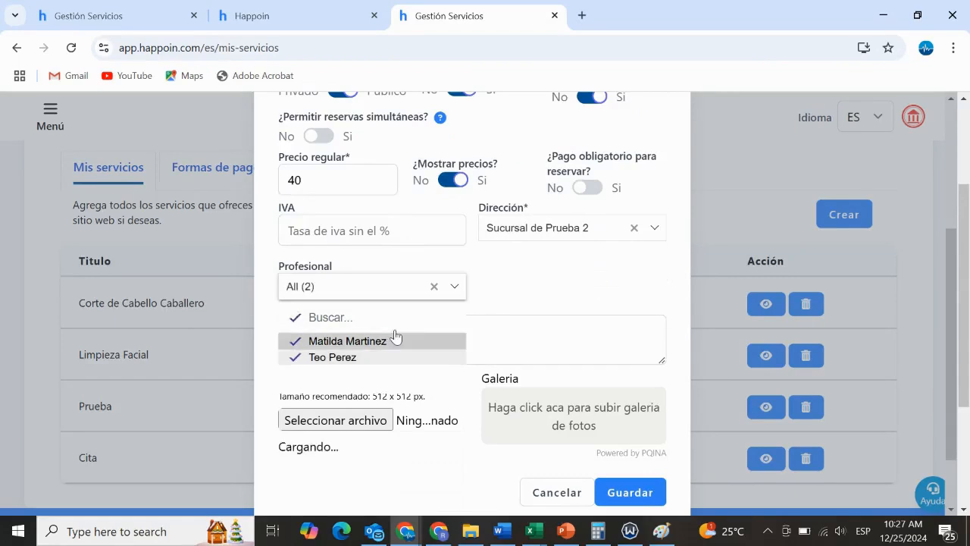
pyautogui.click(536, 270)
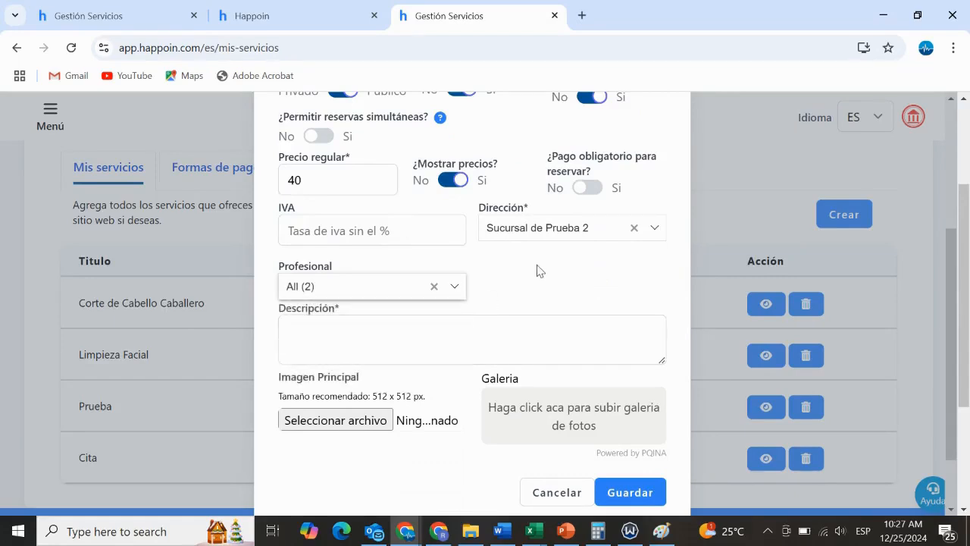
# Enter "Sevicio prueba ejemplo" as the service's description
pyautogui.click(400, 331)
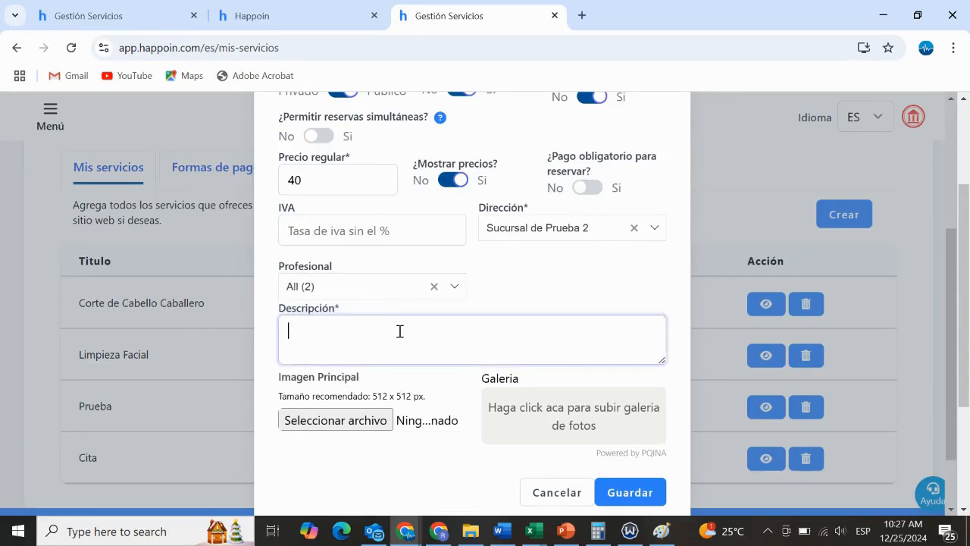
pyautogui.write('Sevicio prueba ejemplo')
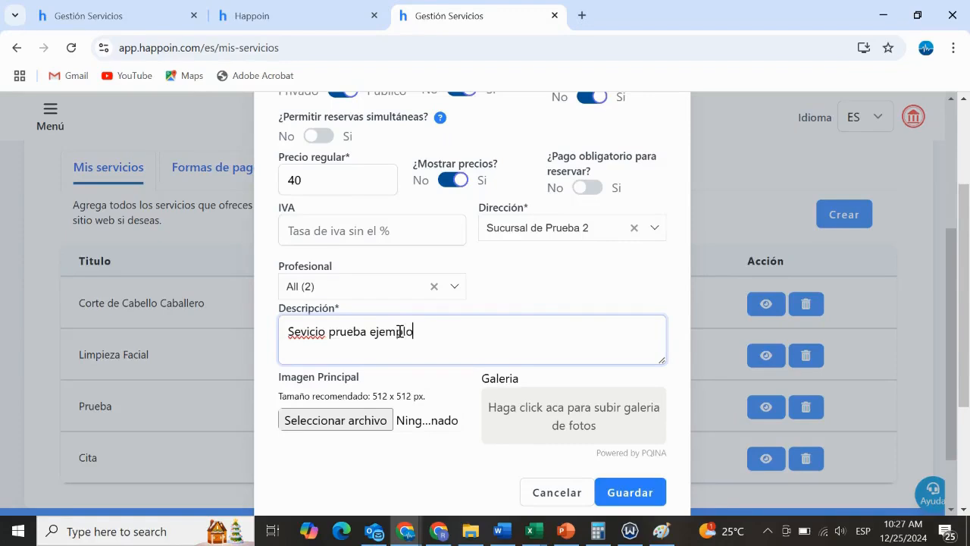
pyautogui.click(521, 289)
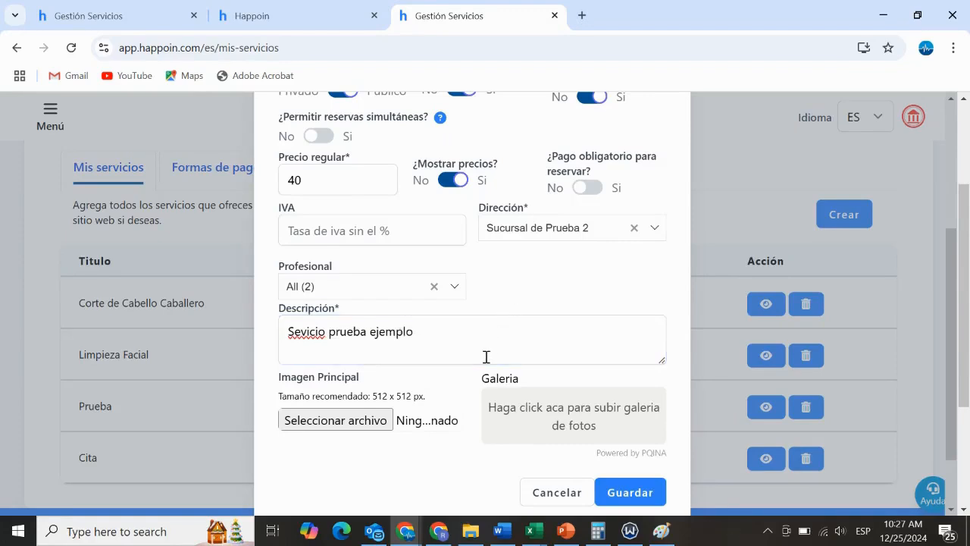
# Upload the "Corte caballero" picture from Downloads as the service's main image and save the service
pyautogui.scroll(-1, 486, 356)
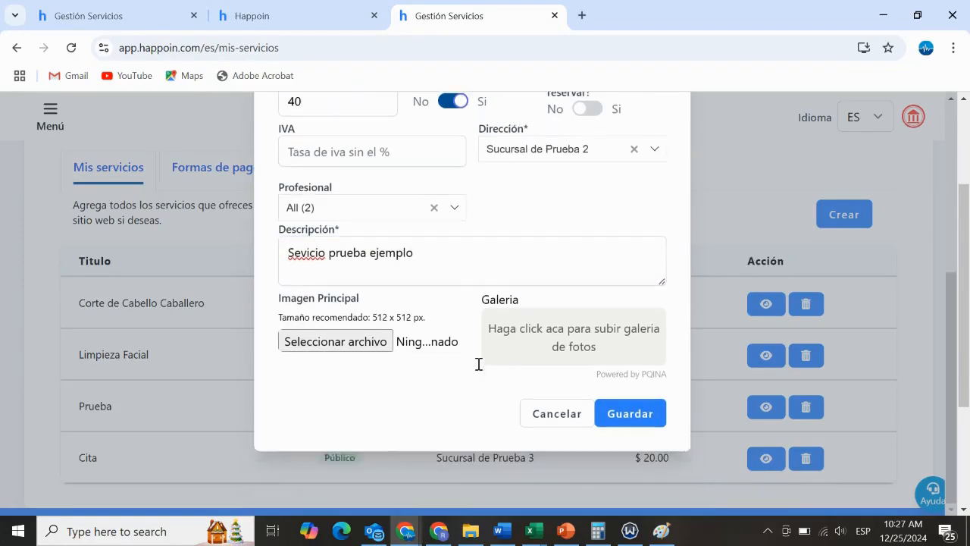
pyautogui.click(336, 342)
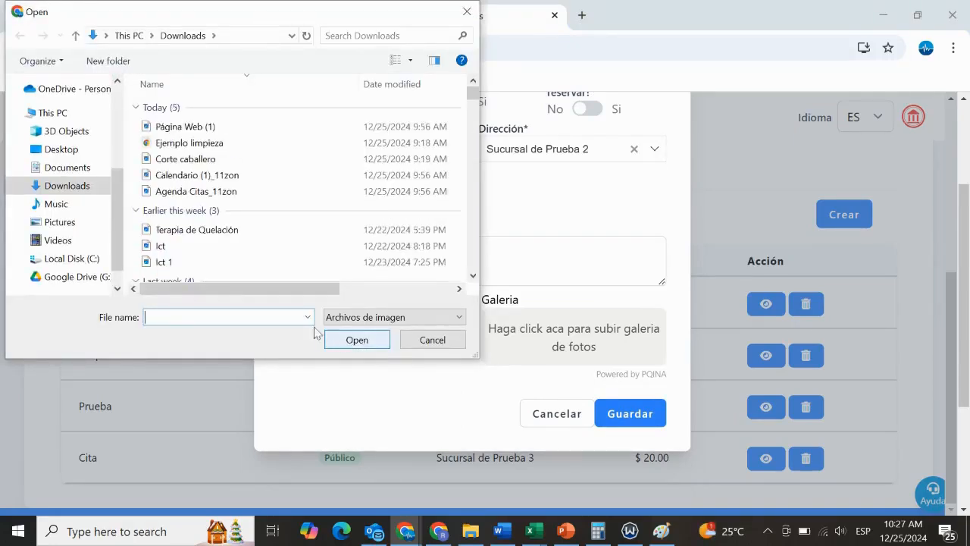
pyautogui.click(215, 160)
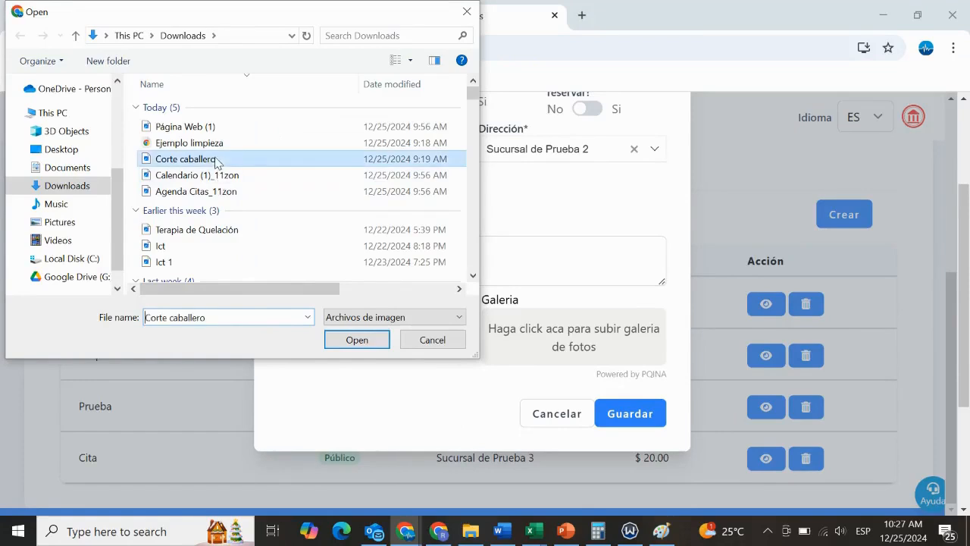
pyautogui.click(356, 339)
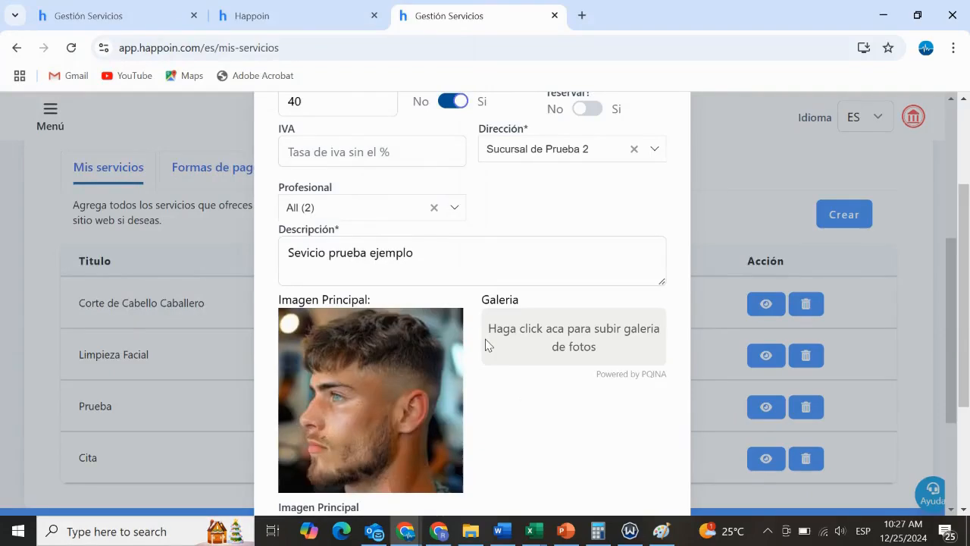
pyautogui.scroll(-3, 537, 317)
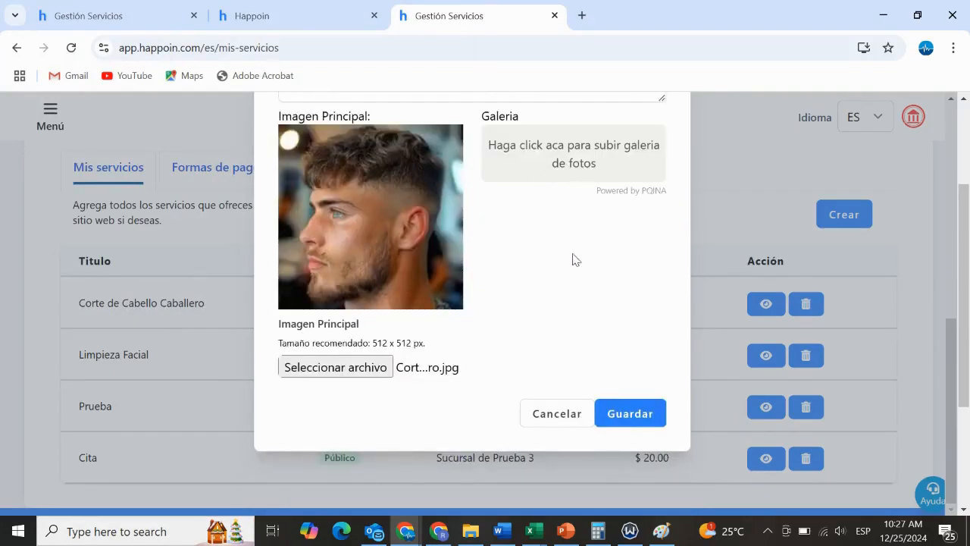
pyautogui.scroll(1, 577, 265)
pyautogui.click(641, 419)
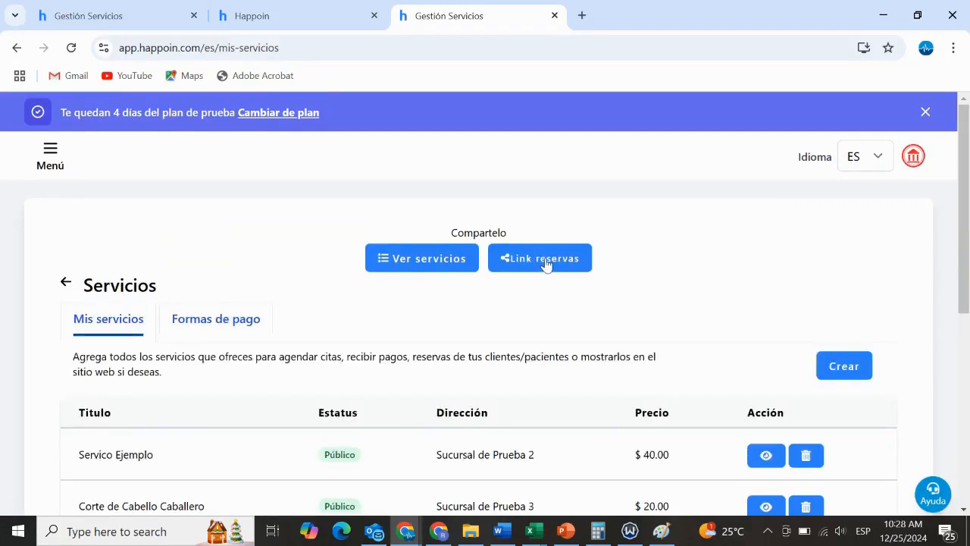
# Copy the link to the business's website from the sharing options and open it in a new browser tab
pyautogui.click(545, 262)
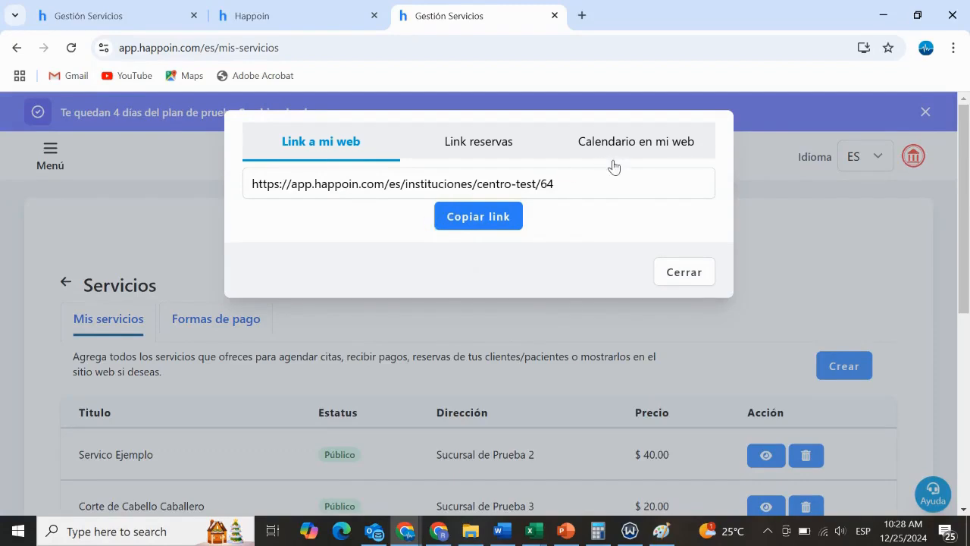
pyautogui.click(480, 219)
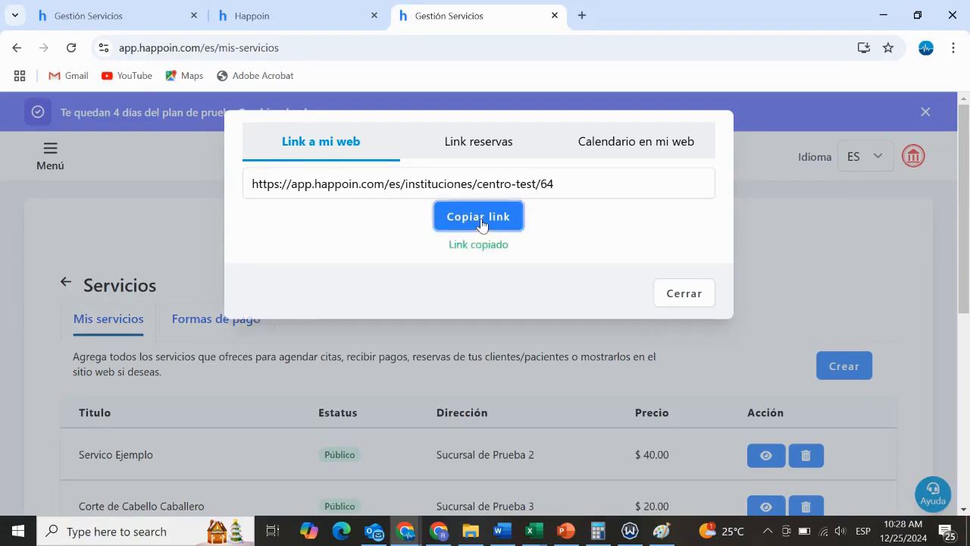
pyautogui.click(583, 16)
pyautogui.write('https://app.happoin.com/es/instituciones/centro-test/64')
pyautogui.press('Return')
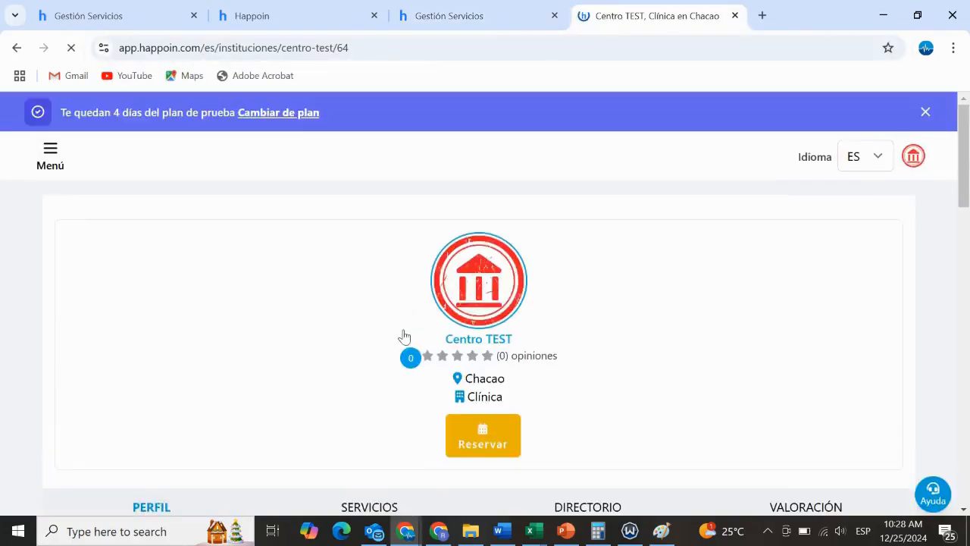
# Show the services on the Centro TEST public page and browse the list
pyautogui.scroll(-3, 405, 337)
pyautogui.click(396, 286)
pyautogui.scroll(-2, 399, 290)
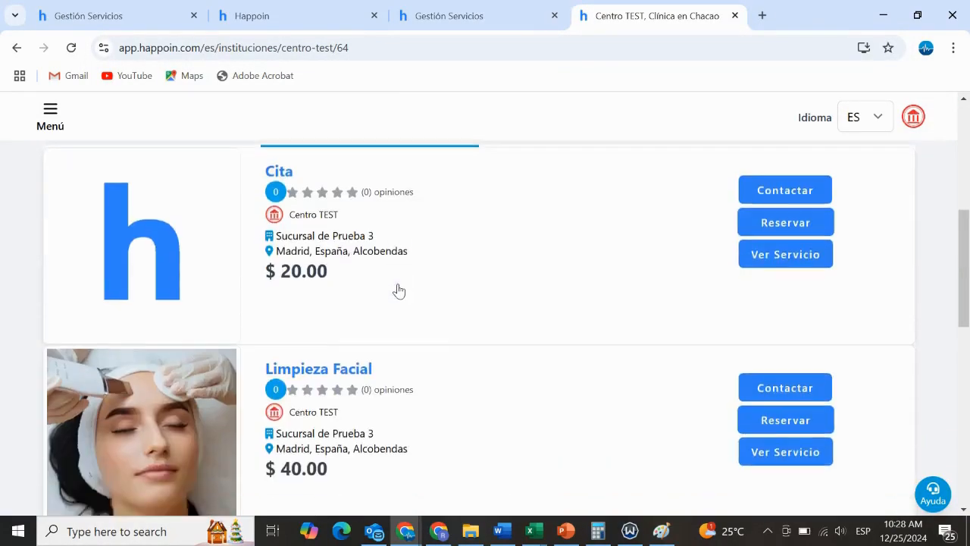
# Locate Servico Ejemplo on the Centro TEST public page, and review the business's own list in the Gestión Servicios browser tab
pyautogui.scroll(-8, 398, 290)
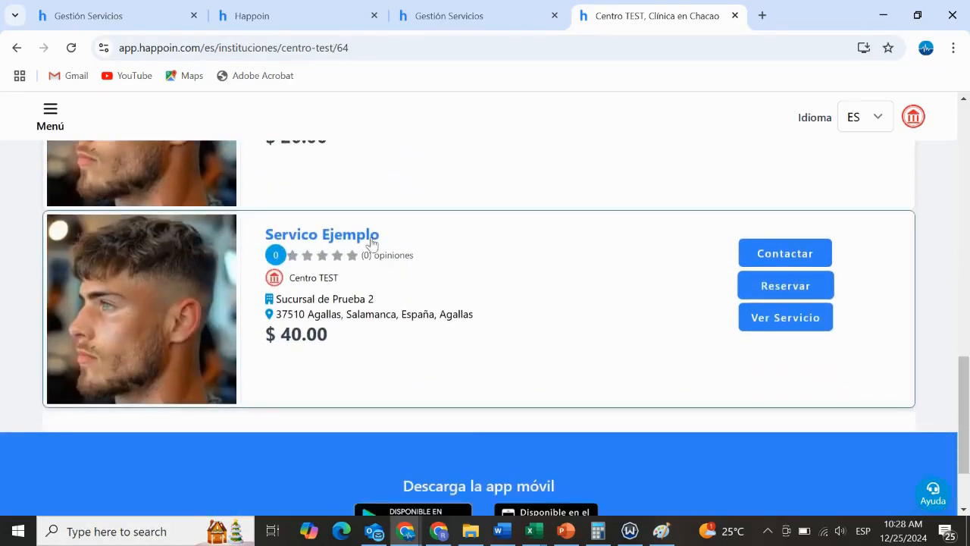
pyautogui.scroll(1, 303, 309)
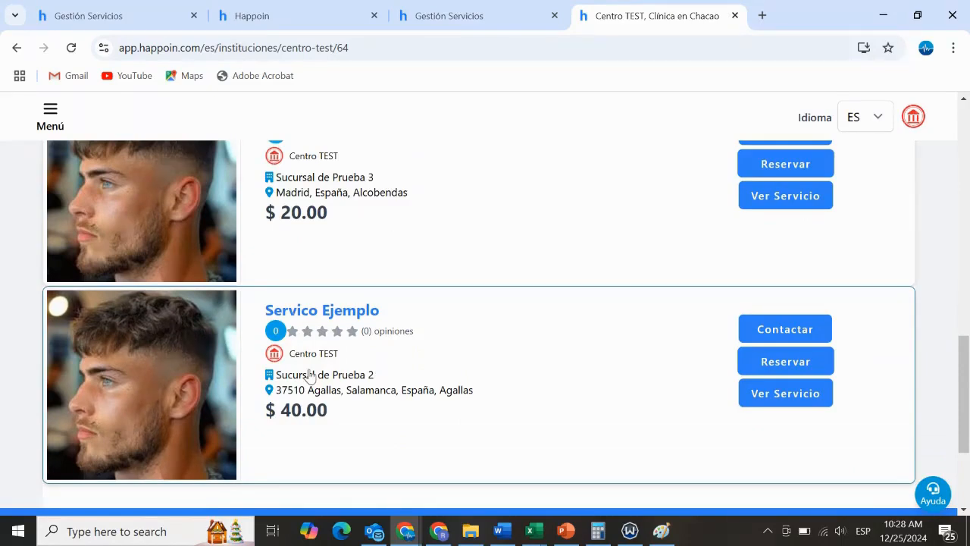
pyautogui.click(477, 19)
pyautogui.click(670, 279)
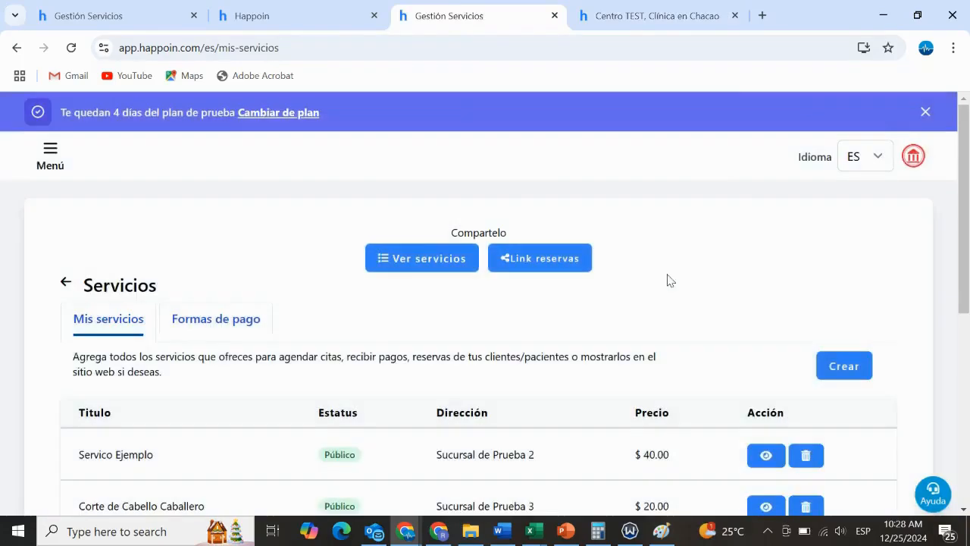
pyautogui.scroll(-2, 618, 288)
pyautogui.scroll(-2, 618, 288)
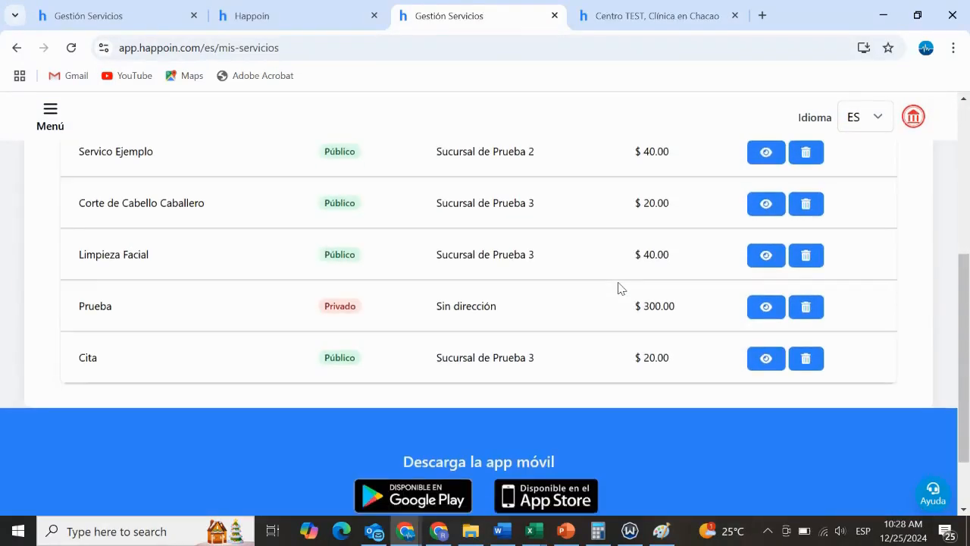
pyautogui.scroll(3, 618, 288)
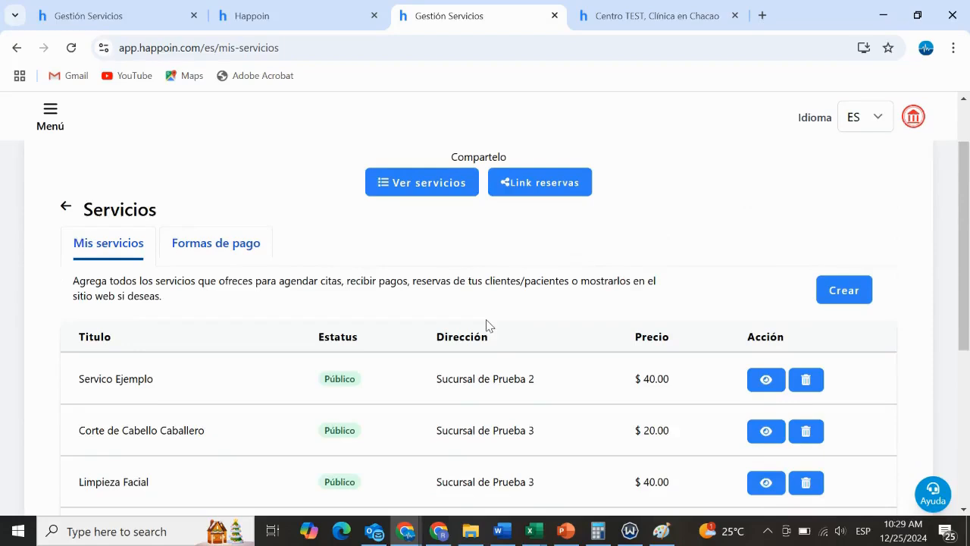
# Review the business's payment methods and the types available for a new one, leaving the add form without adding any
pyautogui.click(223, 255)
pyautogui.scroll(-2, 268, 289)
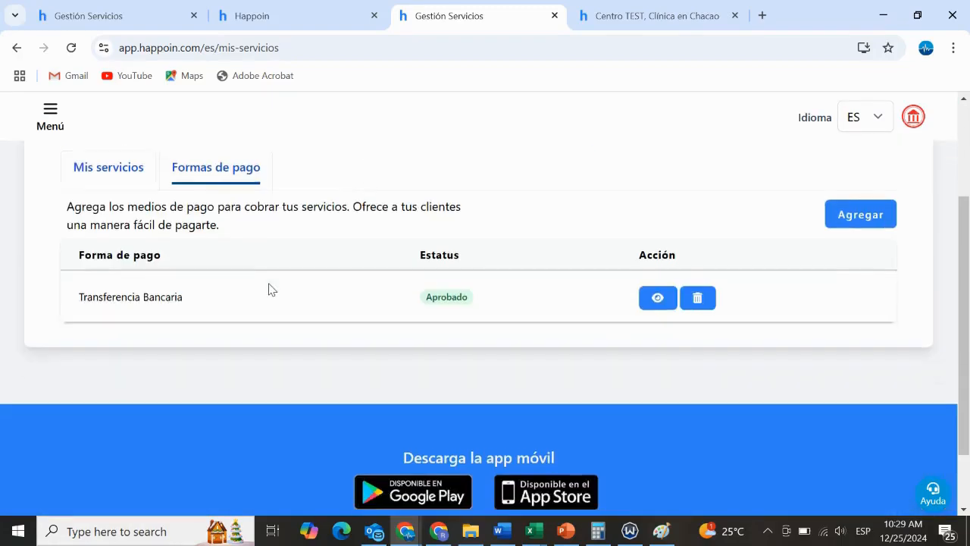
pyautogui.scroll(1, 268, 290)
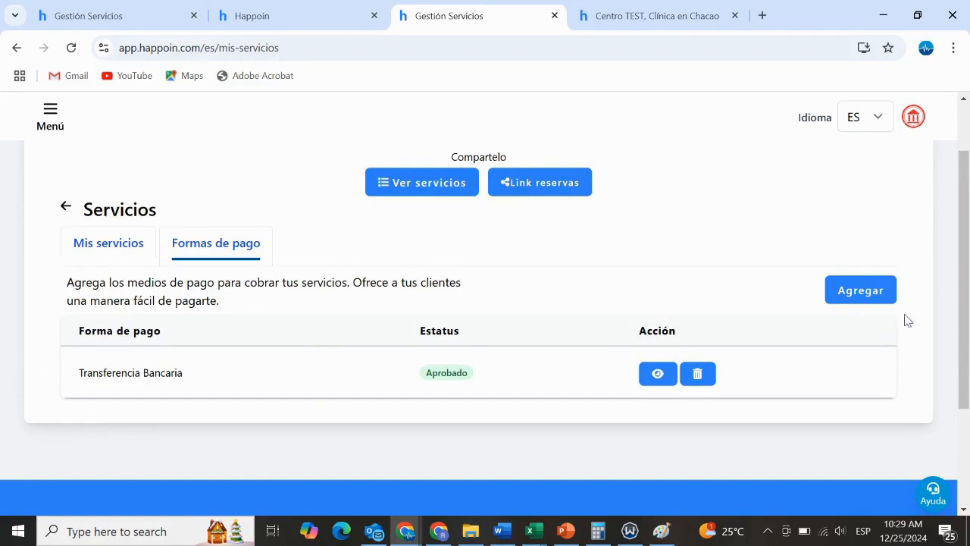
pyautogui.click(868, 292)
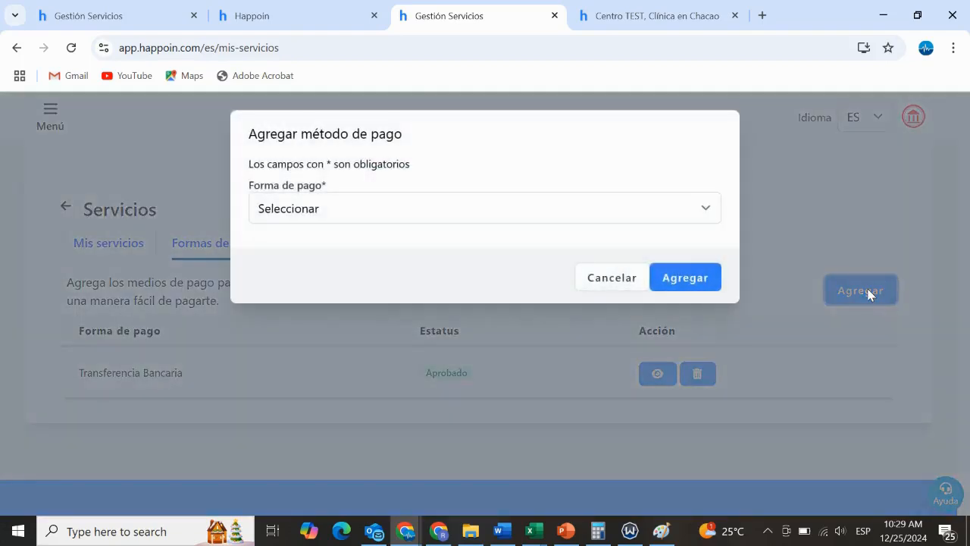
pyautogui.click(543, 211)
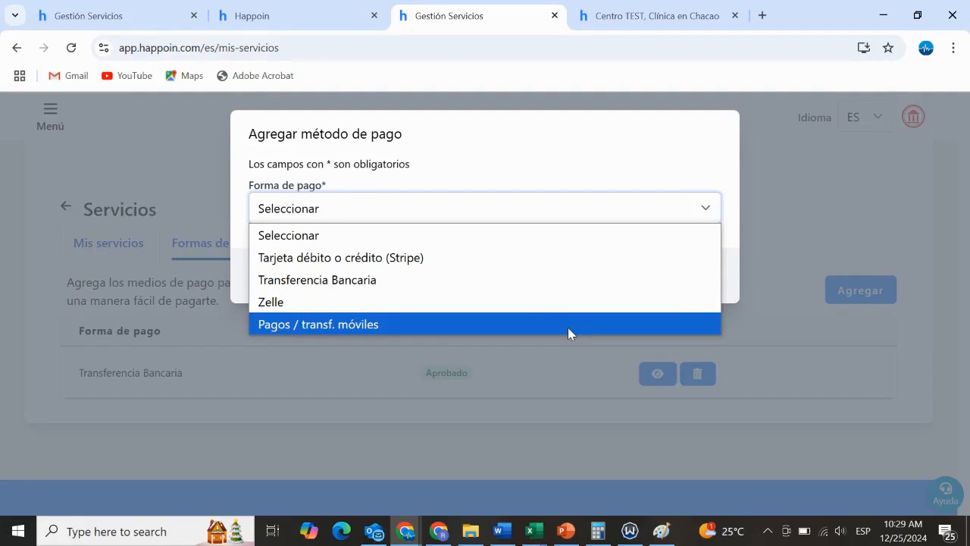
pyautogui.click(782, 199)
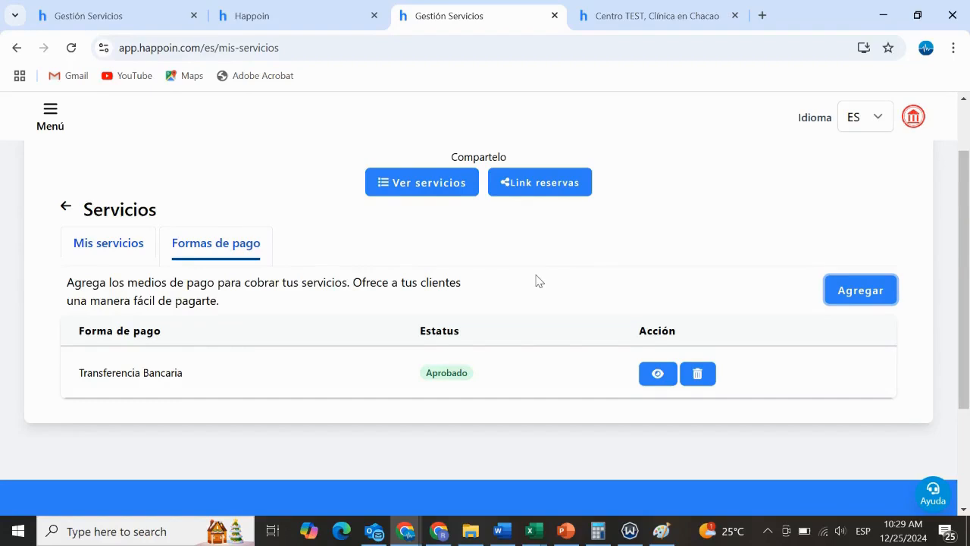
# Return from the payment methods to Mis servicios and look through the services with their status, address and price
pyautogui.click(115, 251)
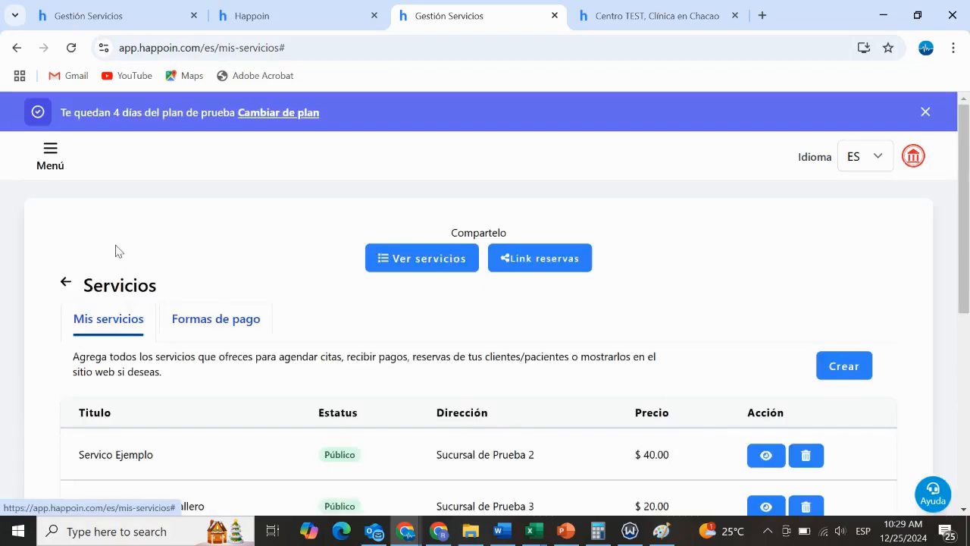
pyautogui.scroll(-2, 258, 301)
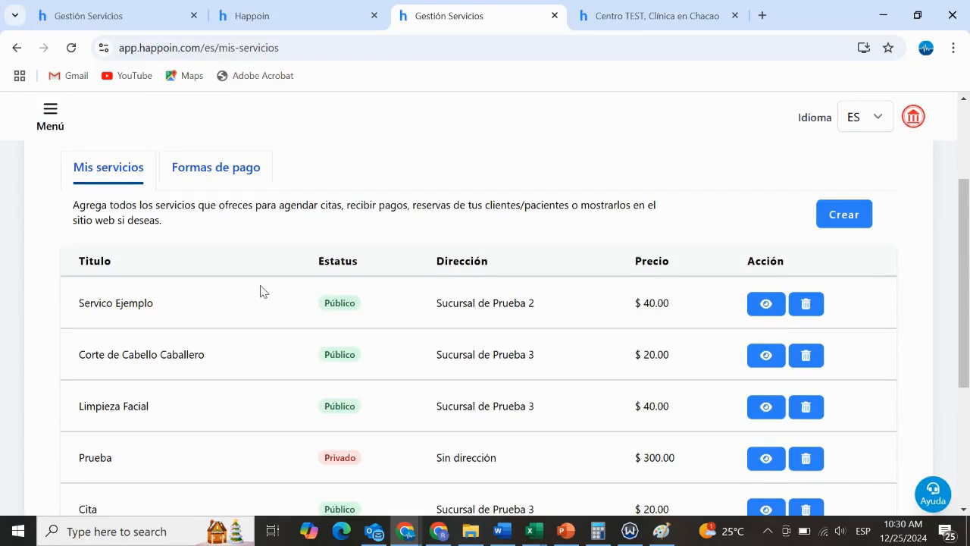
pyautogui.scroll(-1, 316, 284)
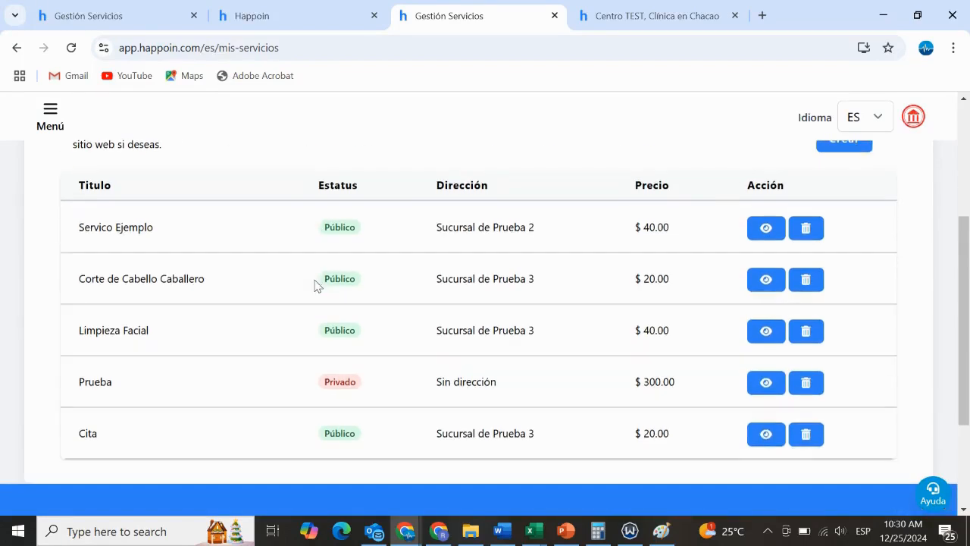
pyautogui.scroll(1, 312, 285)
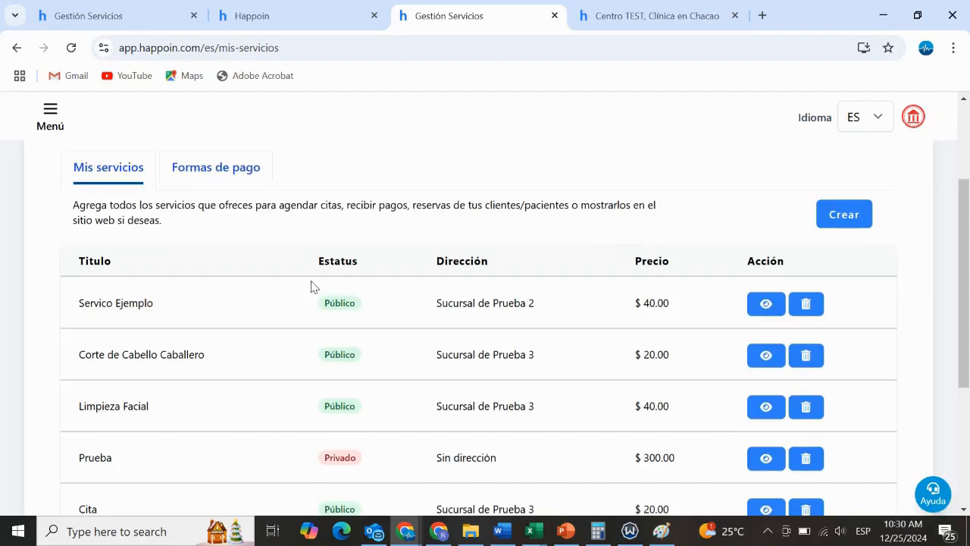